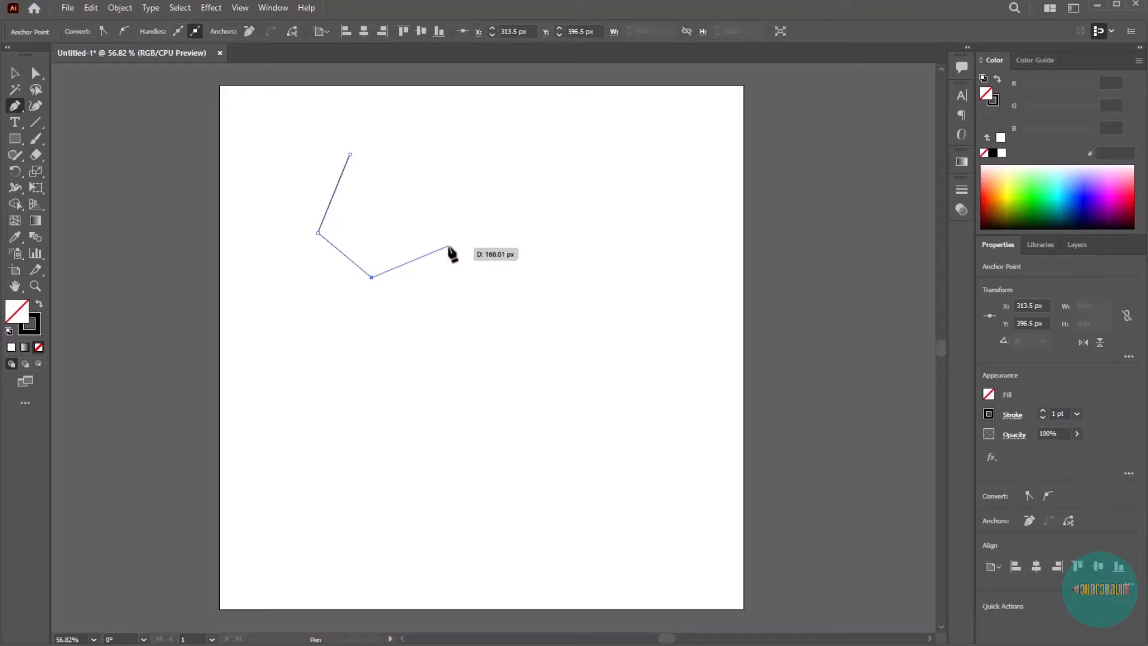
Complete the five-sided straight-edged Pen path by closing it at its starting anchor, and delete the shape
{"action": "left_click", "coordinate": [453, 242]}
{"action": "left_click", "coordinate": [442, 180]}
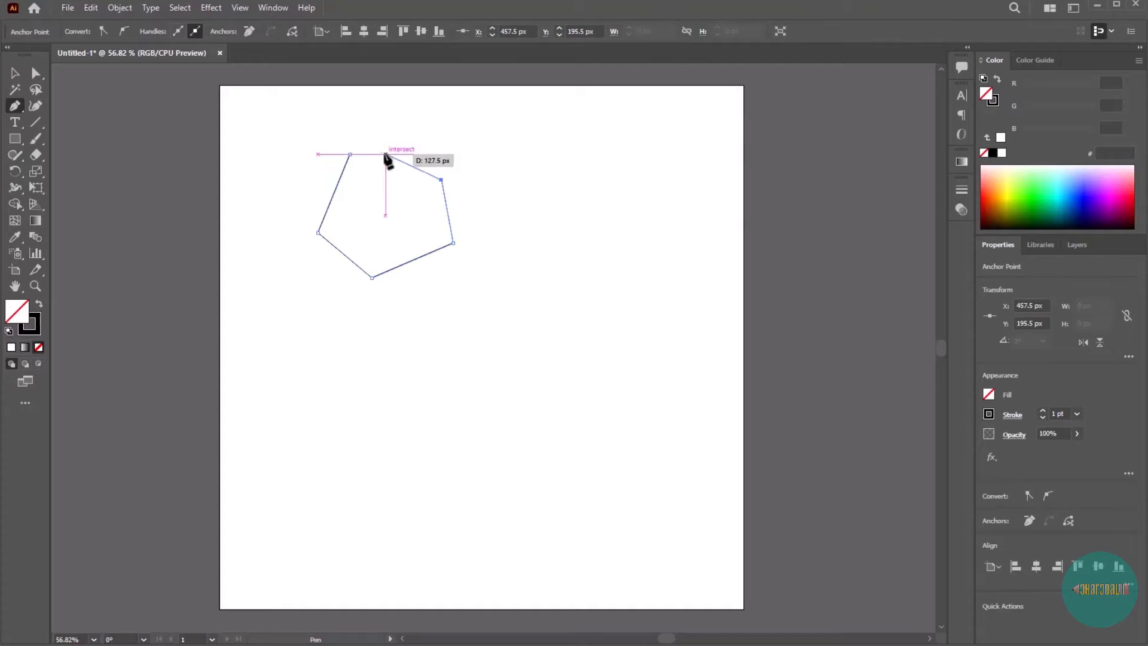
{"action": "left_click", "coordinate": [350, 155]}
{"action": "key", "text": "Delete"}
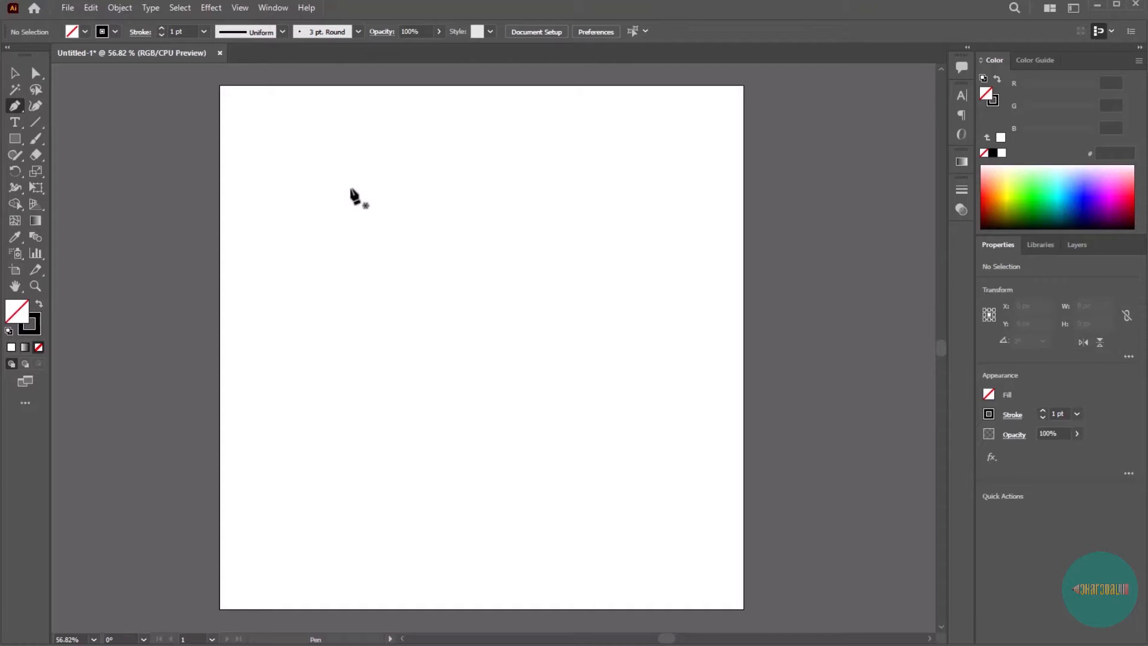
Draw a closed square about 255 px per side in the artboard's upper left with straight Pen tool segments
{"action": "left_click", "coordinate": [322, 175]}
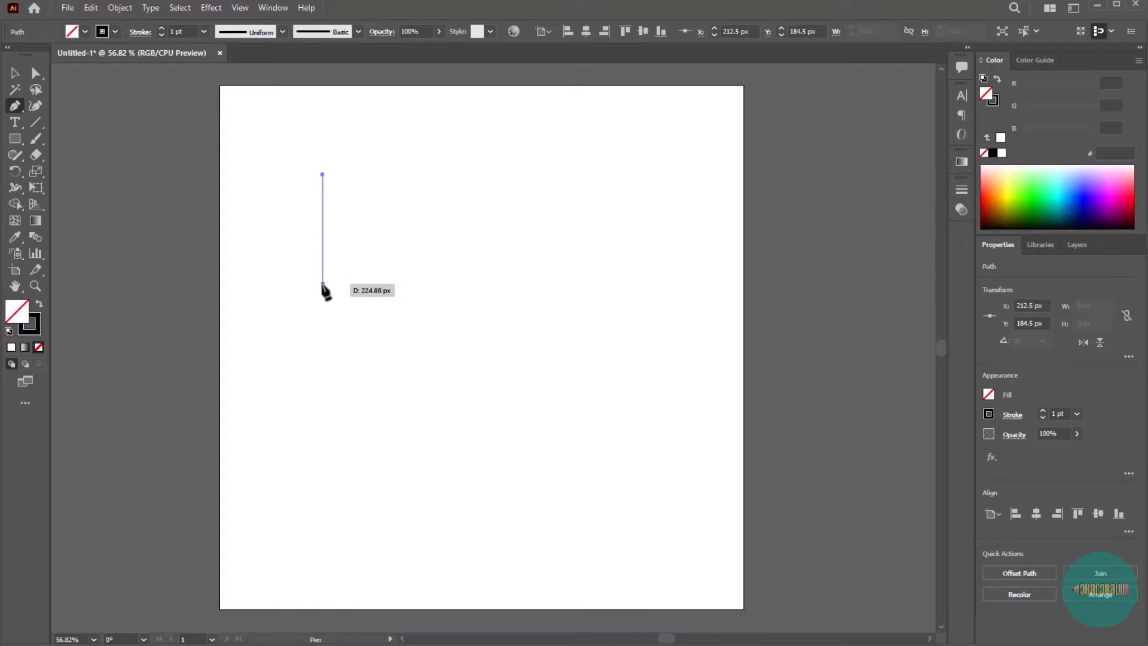
{"action": "left_click", "coordinate": [323, 297]}
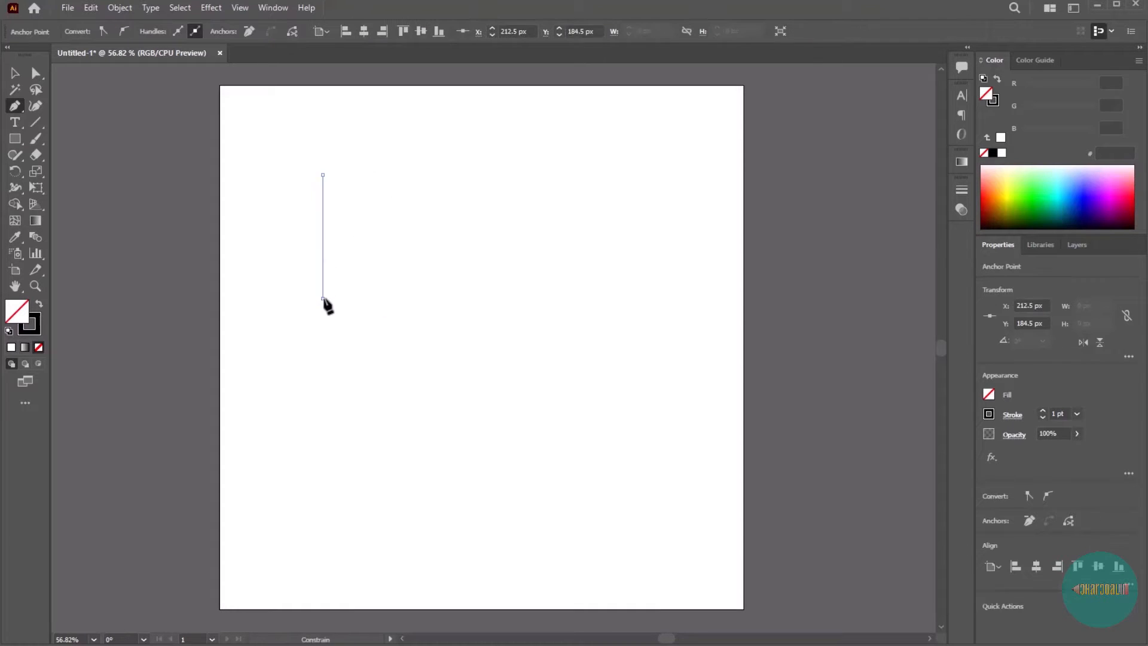
{"action": "left_click", "coordinate": [446, 297]}
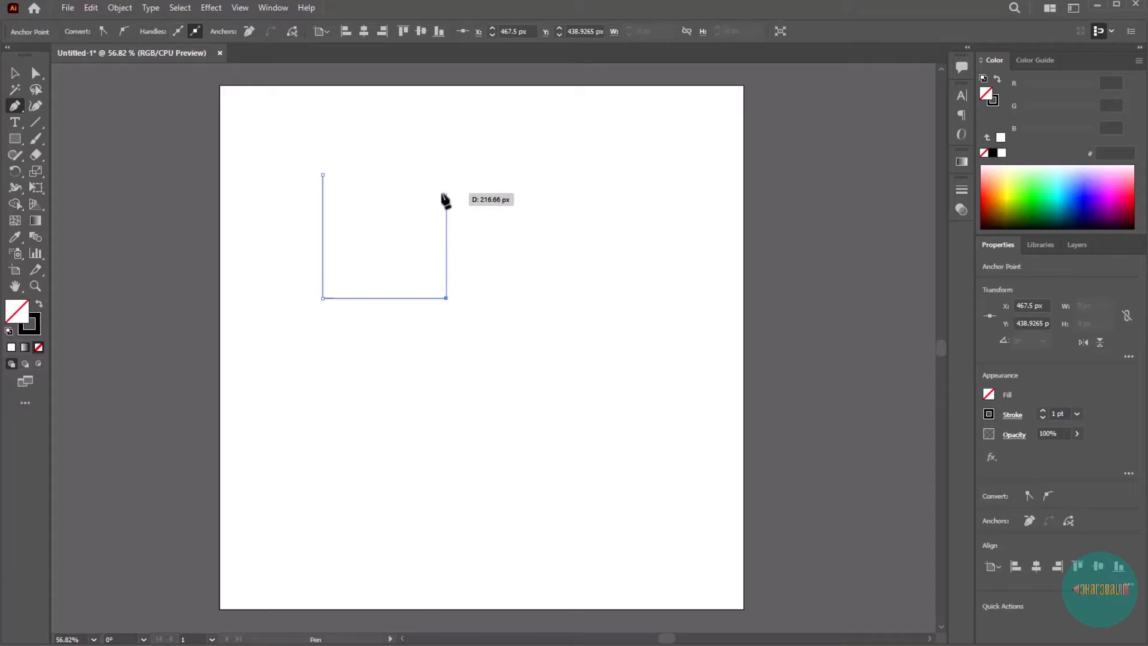
{"action": "left_click", "coordinate": [445, 174]}
{"action": "left_click", "coordinate": [323, 174]}
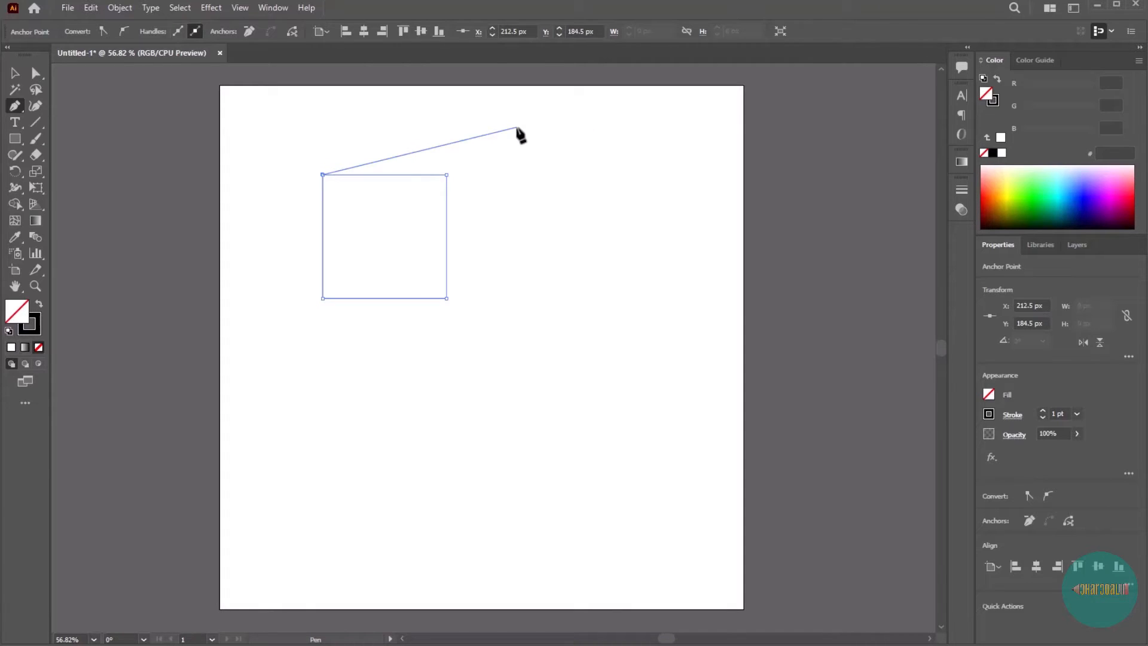
{"action": "key", "text": "Escape"}
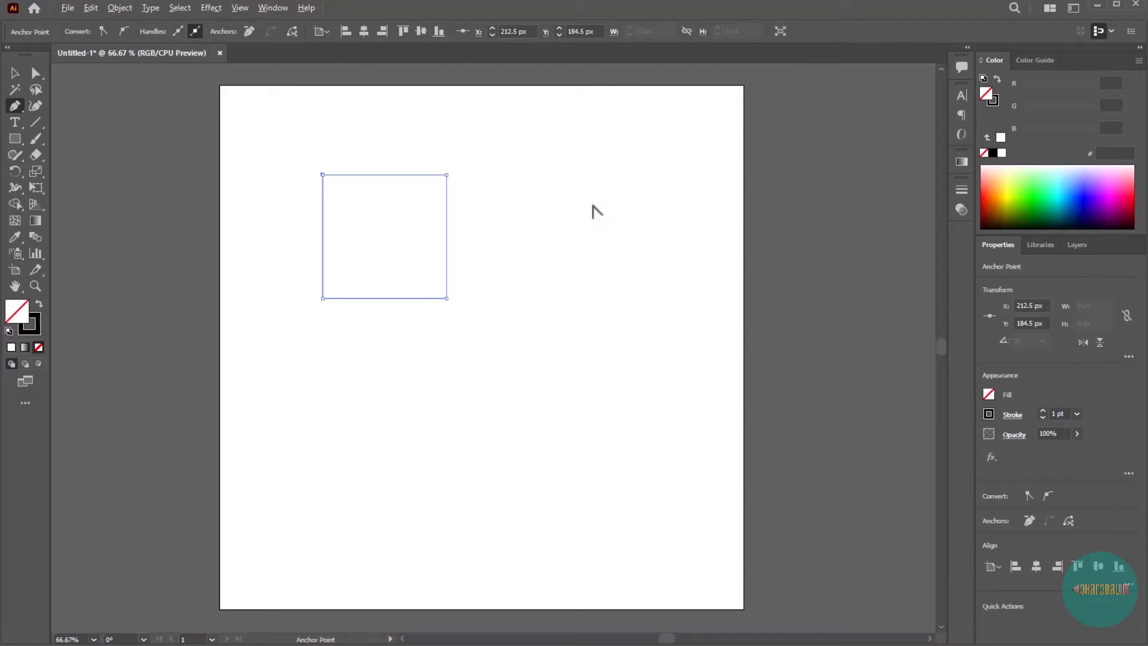
Draw a closed rectangle about 427 by 254 px with the Pen tool, level with the square and to its right
{"action": "scroll", "coordinate": [594, 210], "scroll_direction": "up", "scroll_amount": 1}
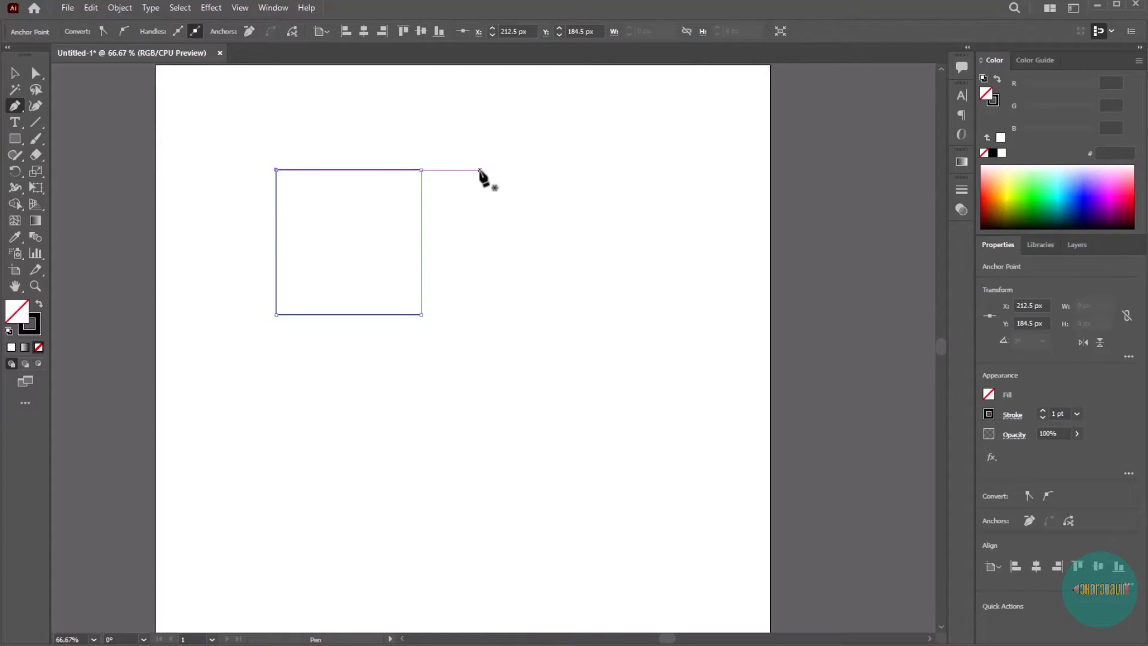
{"action": "left_click", "coordinate": [480, 170]}
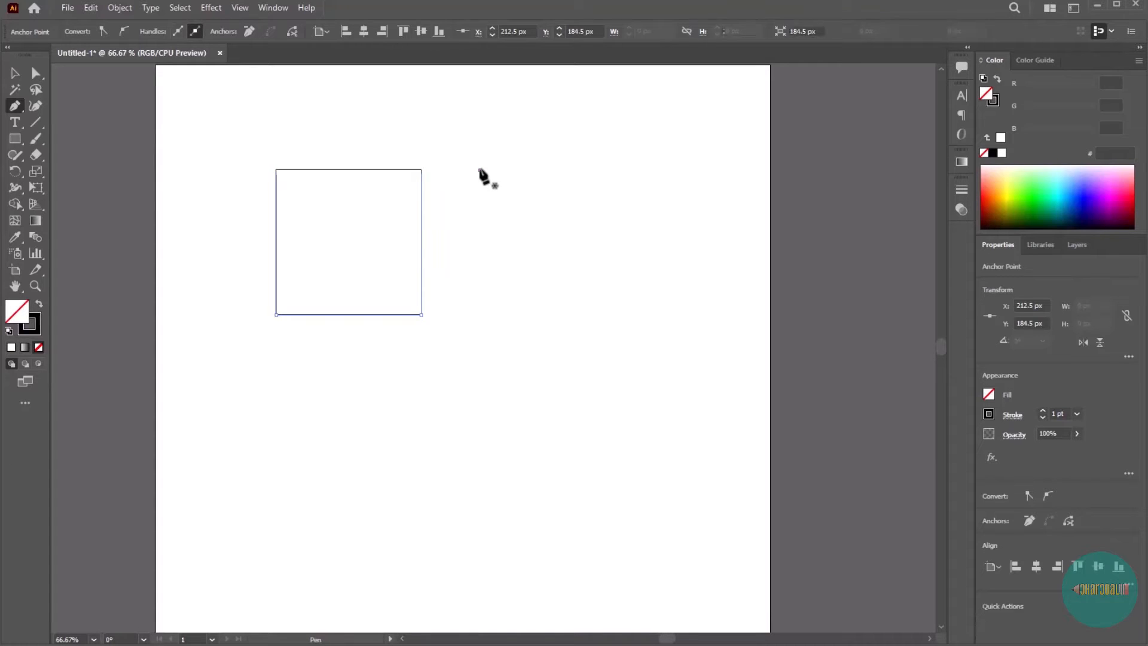
{"action": "left_click", "coordinate": [479, 315]}
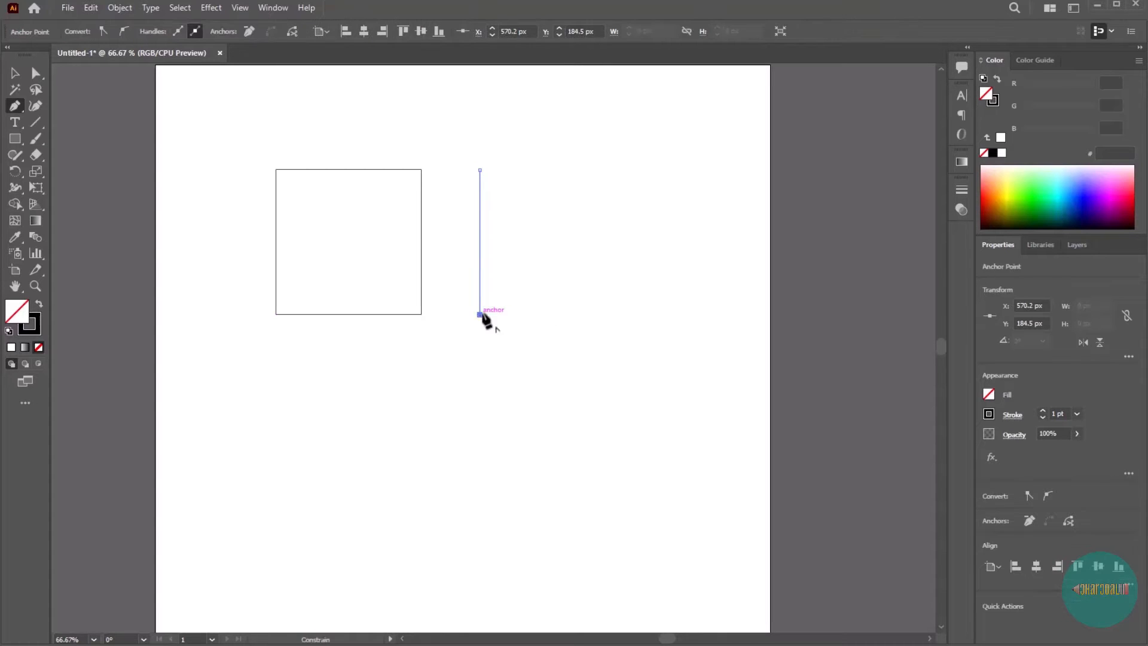
{"action": "left_click", "coordinate": [722, 315]}
{"action": "left_click", "coordinate": [721, 170]}
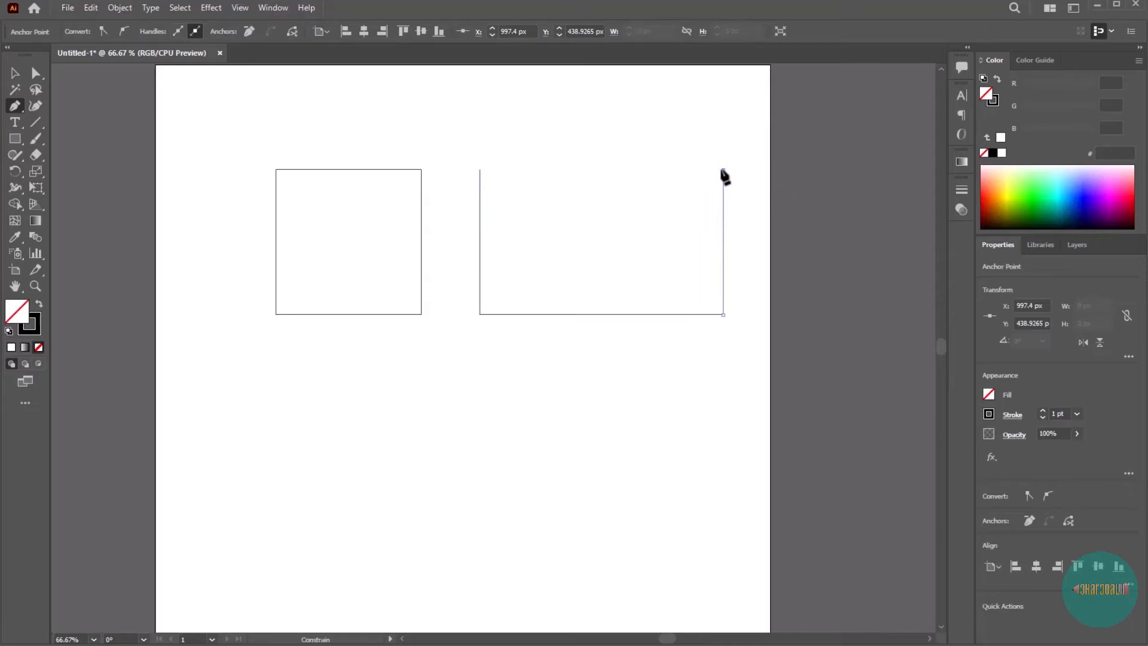
{"action": "left_click", "coordinate": [480, 170]}
Draw a closed octagon about 317 px wide below the square and rectangle, using vertical, horizontal and 45-degree Pen tool segments
{"action": "scroll", "coordinate": [513, 215], "scroll_direction": "down", "scroll_amount": 1}
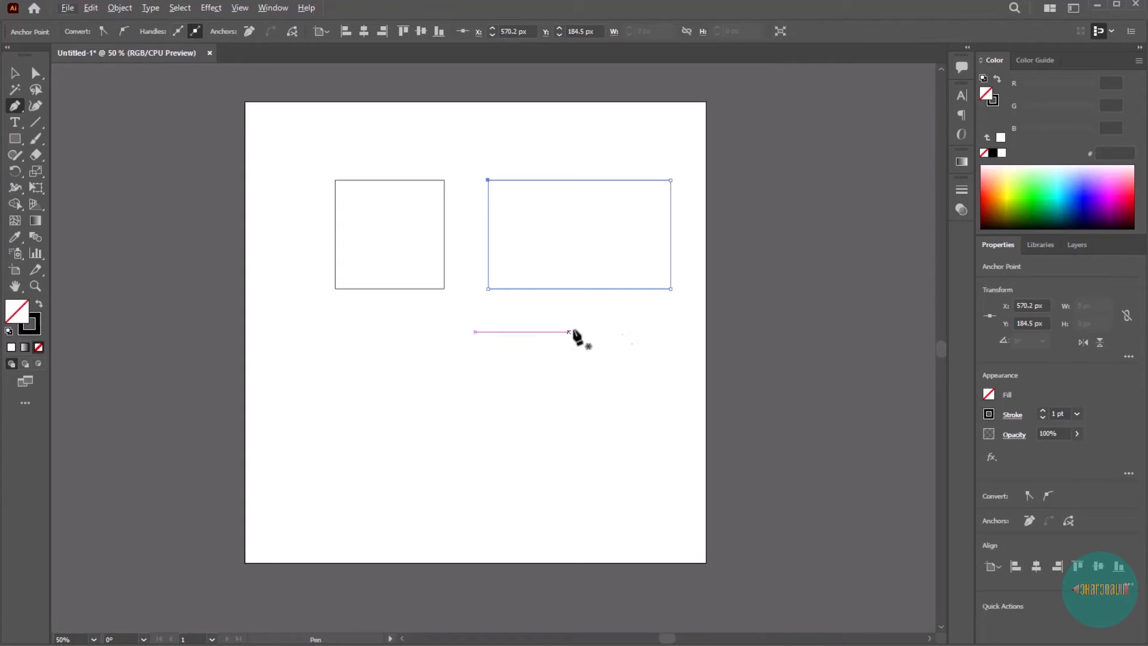
{"action": "scroll", "coordinate": [616, 346], "scroll_direction": "up", "scroll_amount": 1}
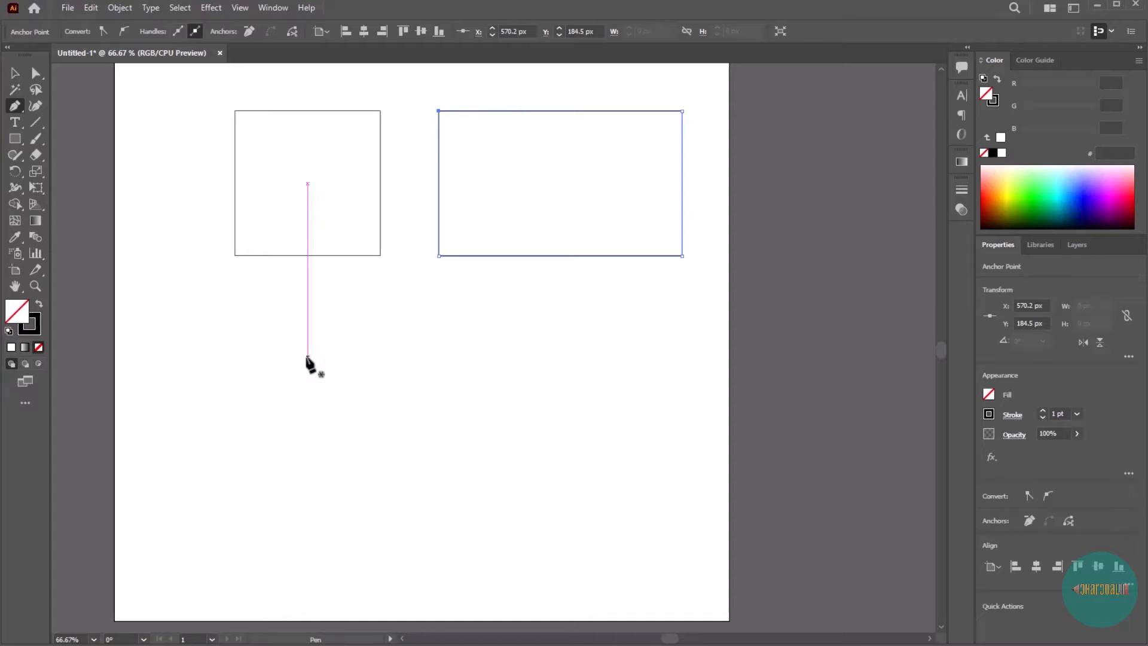
{"action": "left_click", "coordinate": [369, 319]}
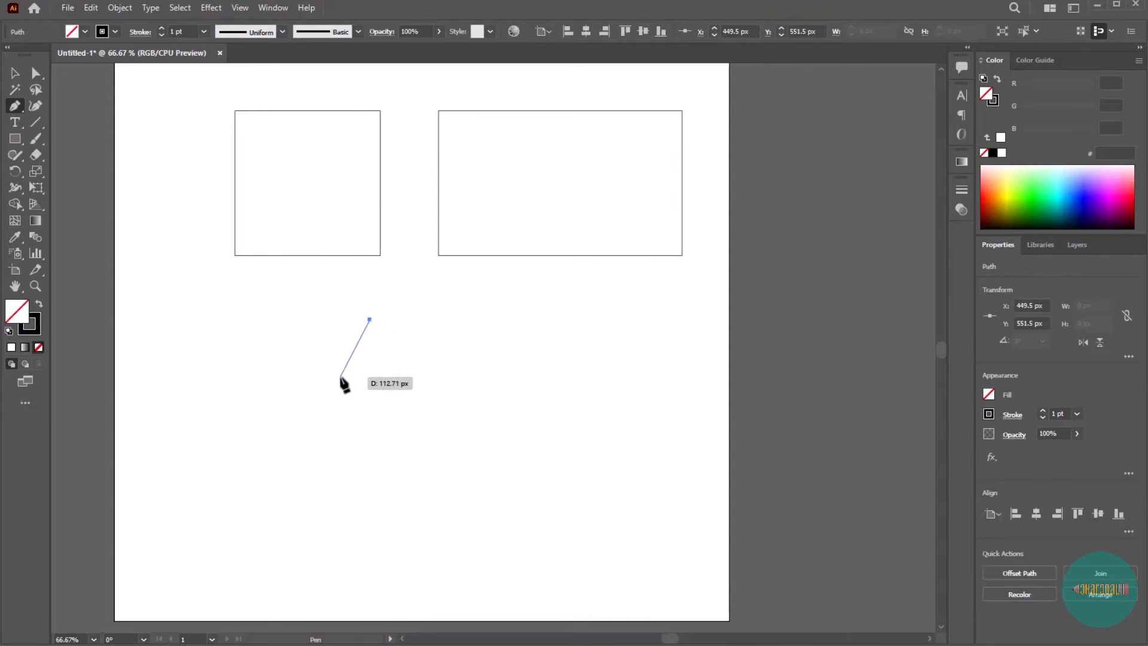
{"action": "left_click", "coordinate": [316, 372]}
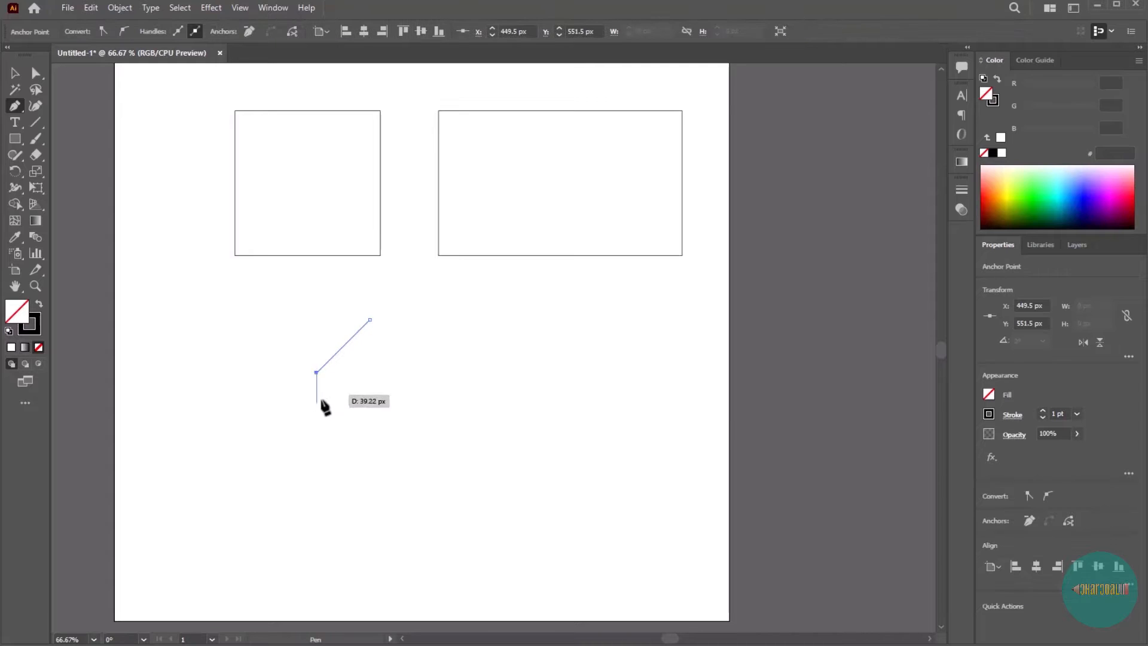
{"action": "left_click", "coordinate": [316, 446]}
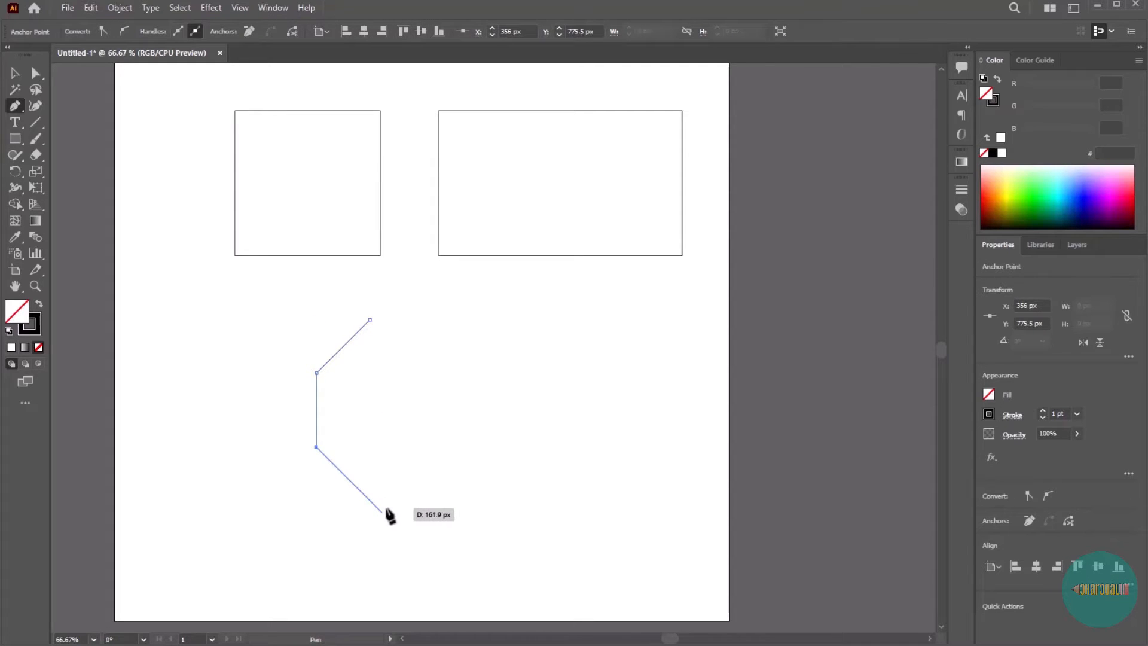
{"action": "left_click", "coordinate": [369, 500]}
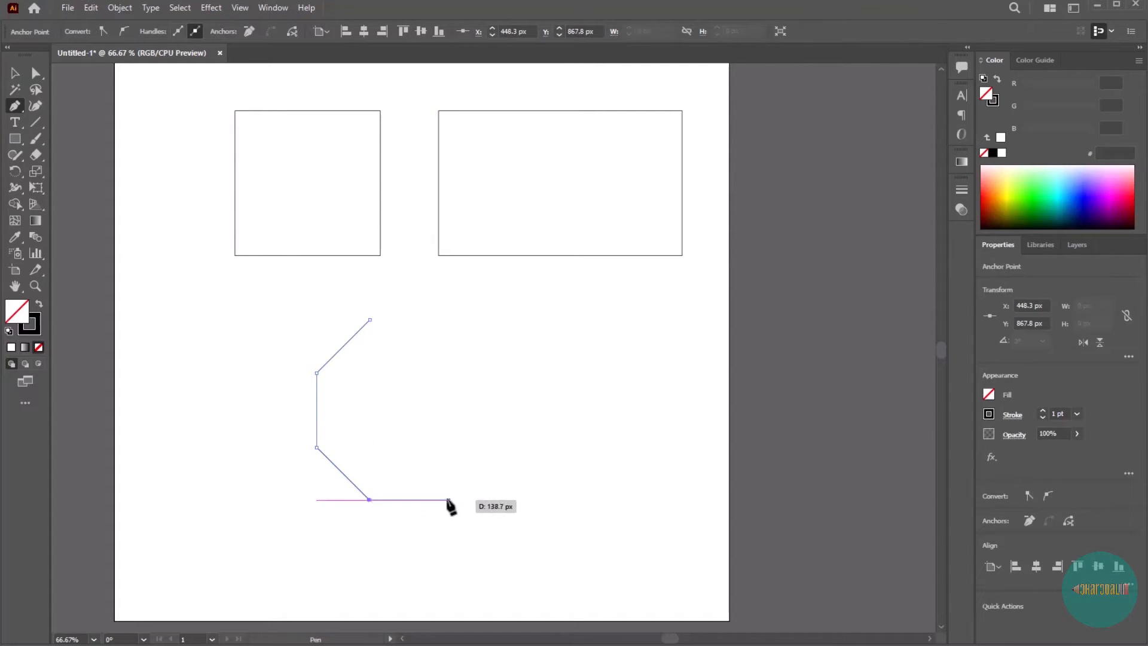
{"action": "left_click", "coordinate": [444, 499]}
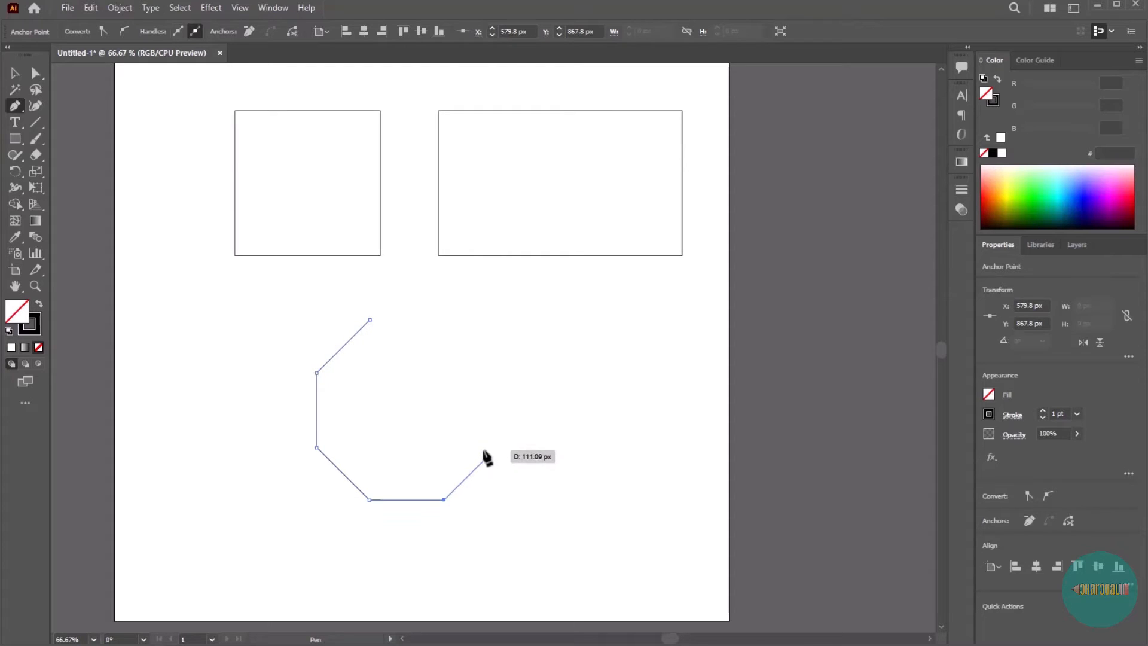
{"action": "left_click", "coordinate": [497, 446]}
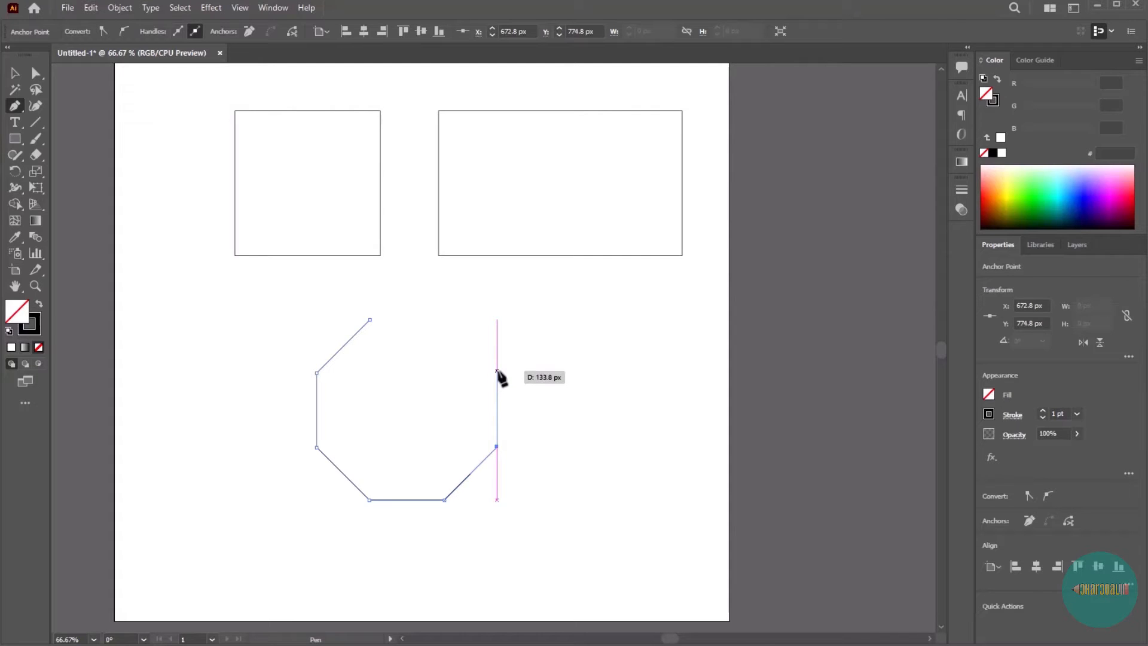
{"action": "left_click", "coordinate": [496, 372]}
{"action": "left_click", "coordinate": [447, 320]}
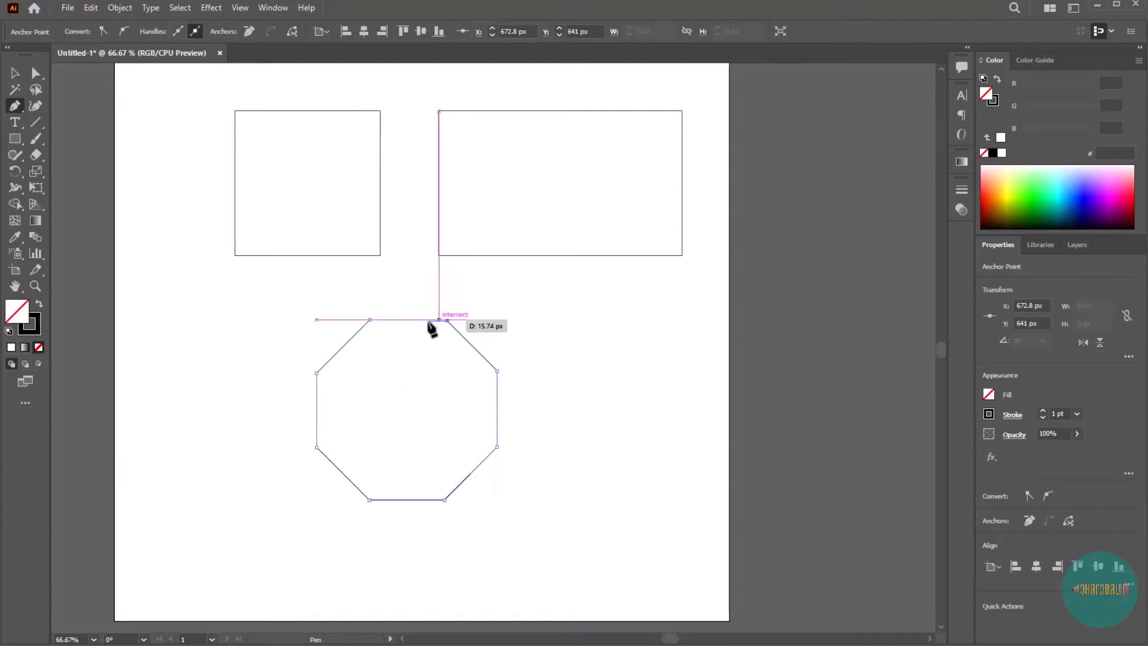
{"action": "left_click", "coordinate": [369, 320]}
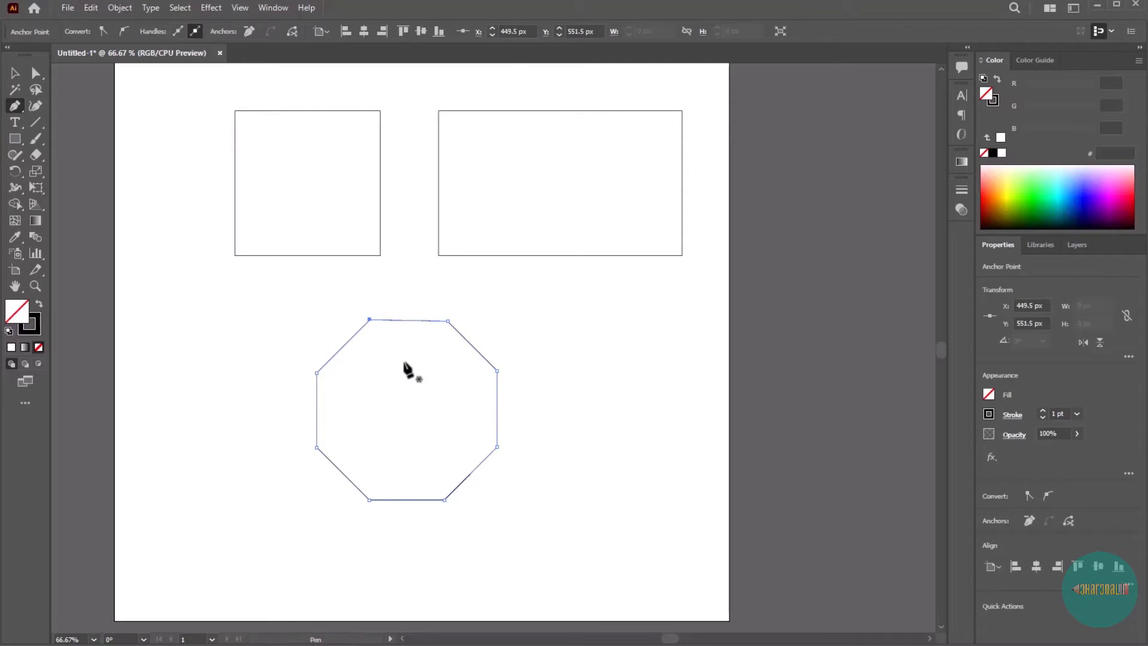
Select the square, rectangle and octagon together and delete them from the artboard
{"action": "scroll", "coordinate": [405, 426], "scroll_direction": "down", "scroll_amount": 1, "text": "alt"}
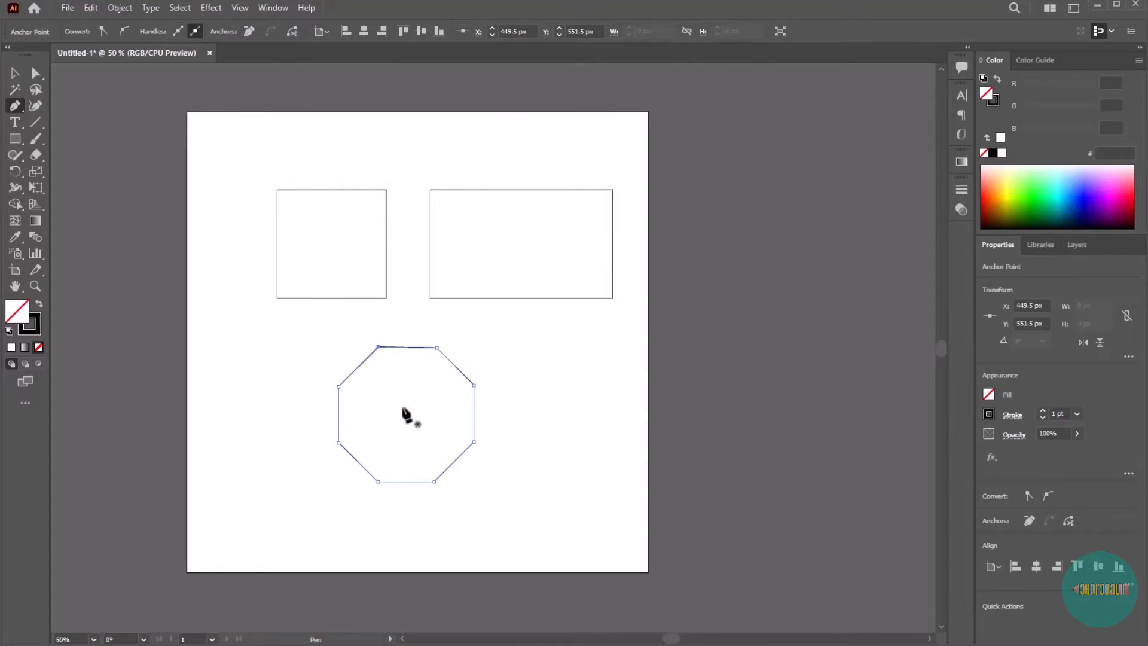
{"action": "left_click", "coordinate": [15, 72]}
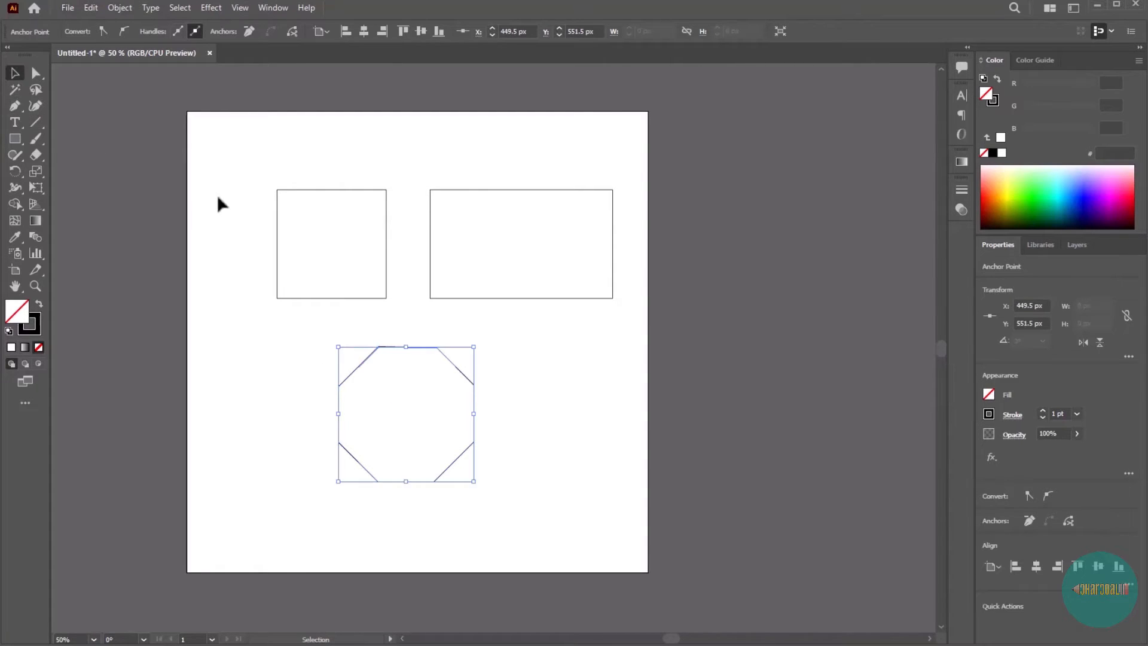
{"action": "left_click_drag", "start_coordinate": [217, 152], "coordinate": [588, 514]}
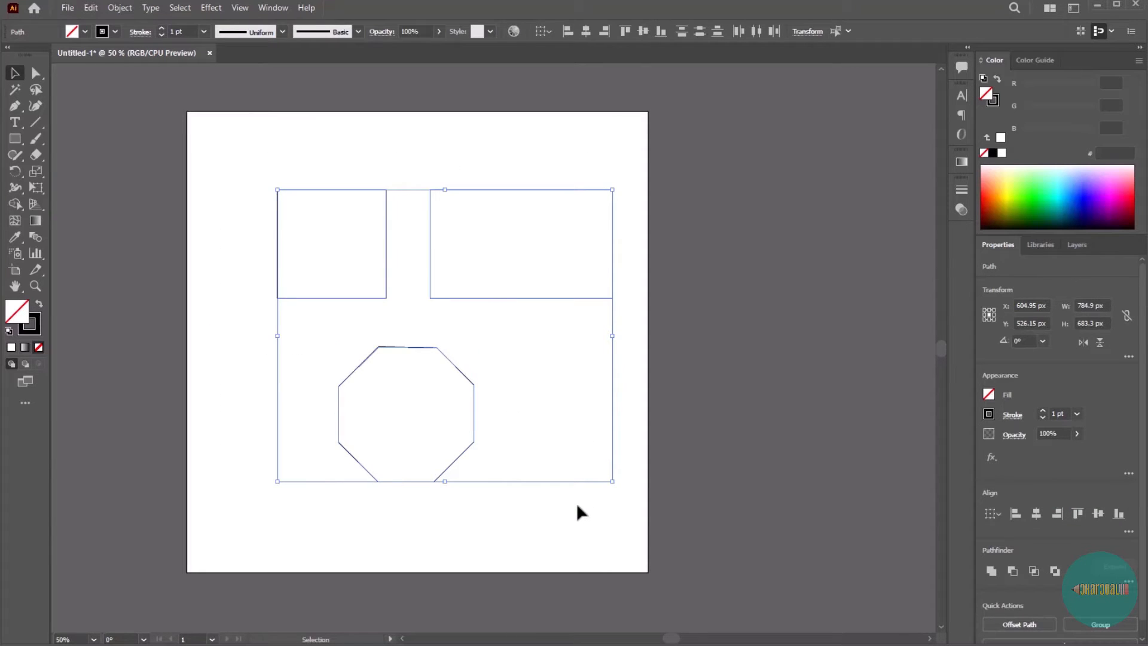
{"action": "key", "text": "Delete"}
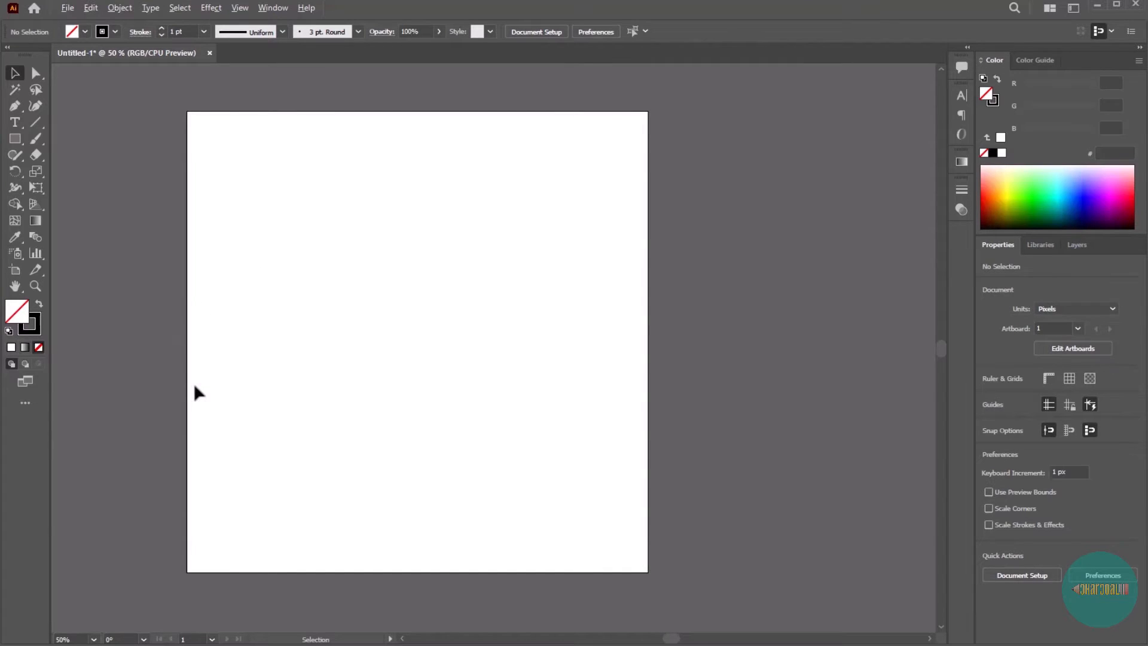
Draw an open S-shaped path of two curved segments with the Pen tool, and delete it
{"action": "scroll", "coordinate": [194, 392], "scroll_direction": "up", "scroll_amount": 1}
{"action": "key", "text": "p"}
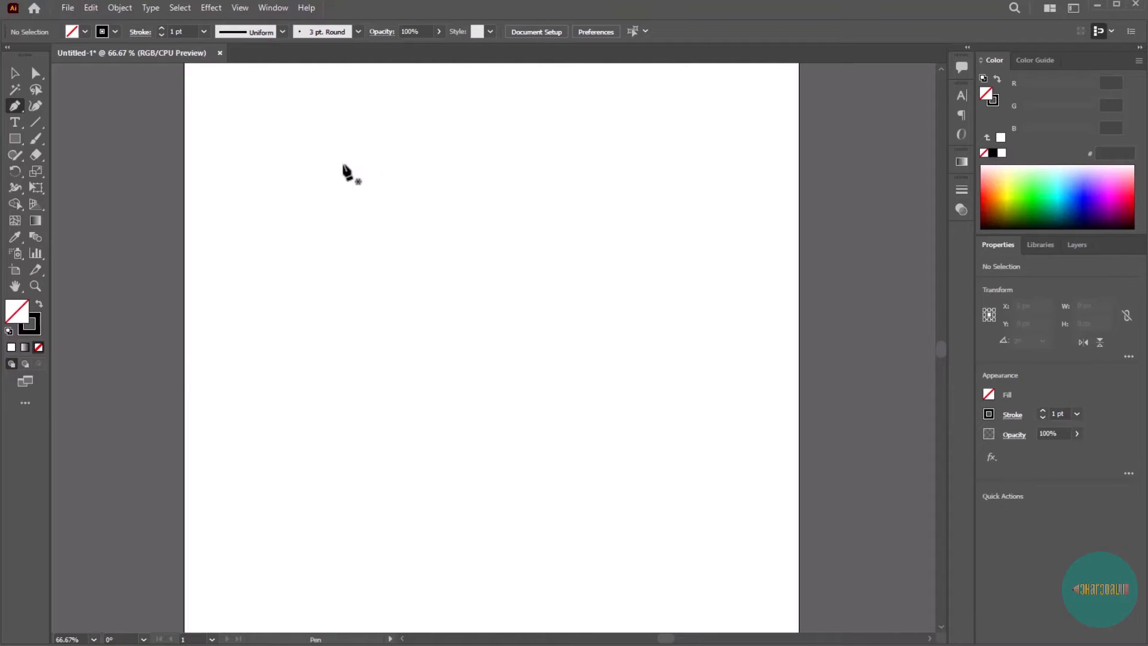
{"action": "left_click", "coordinate": [344, 150]}
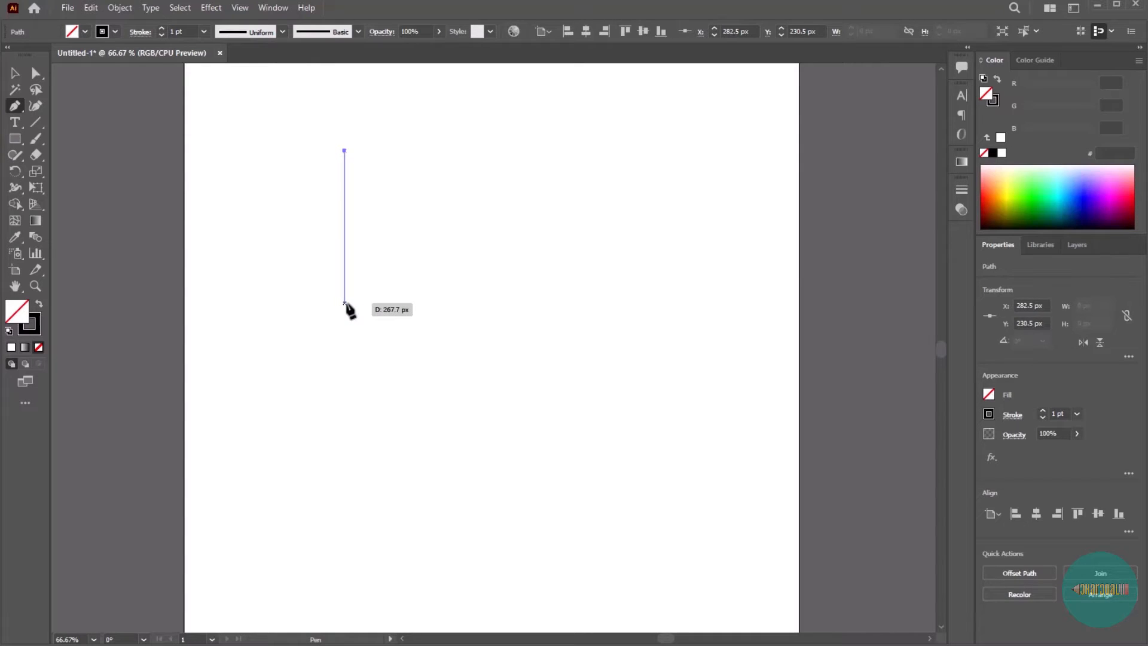
{"action": "left_click_drag", "start_coordinate": [344, 303], "coordinate": [411, 391]}
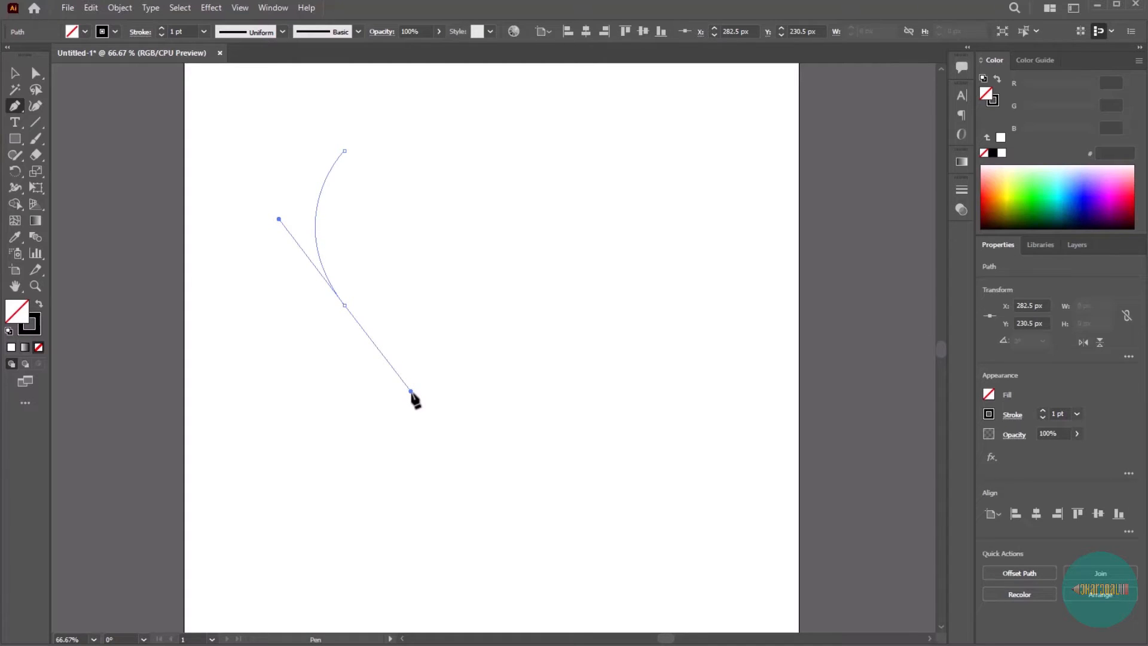
{"action": "mouse_move", "coordinate": [411, 392]}
{"action": "left_mouse_down"}
{"action": "mouse_move", "coordinate": [431, 364]}
{"action": "mouse_move", "coordinate": [415, 398]}
{"action": "left_mouse_up"}
{"action": "left_click_drag", "start_coordinate": [415, 397], "coordinate": [416, 396]}
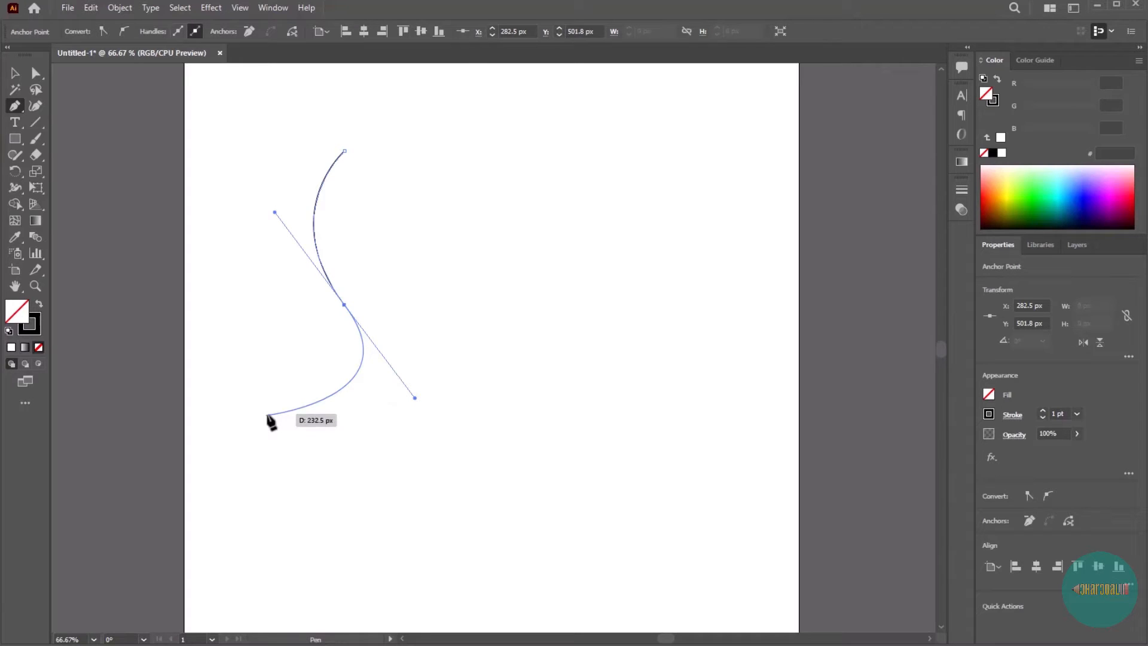
{"action": "left_click", "coordinate": [329, 480]}
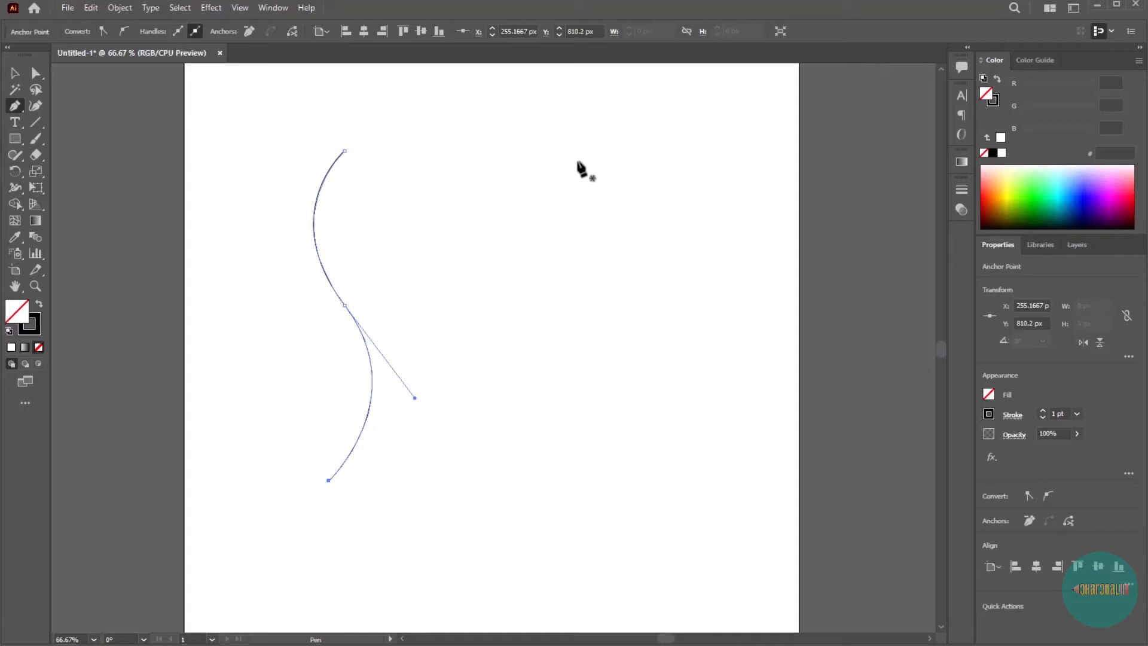
{"action": "key", "text": "Delete"}
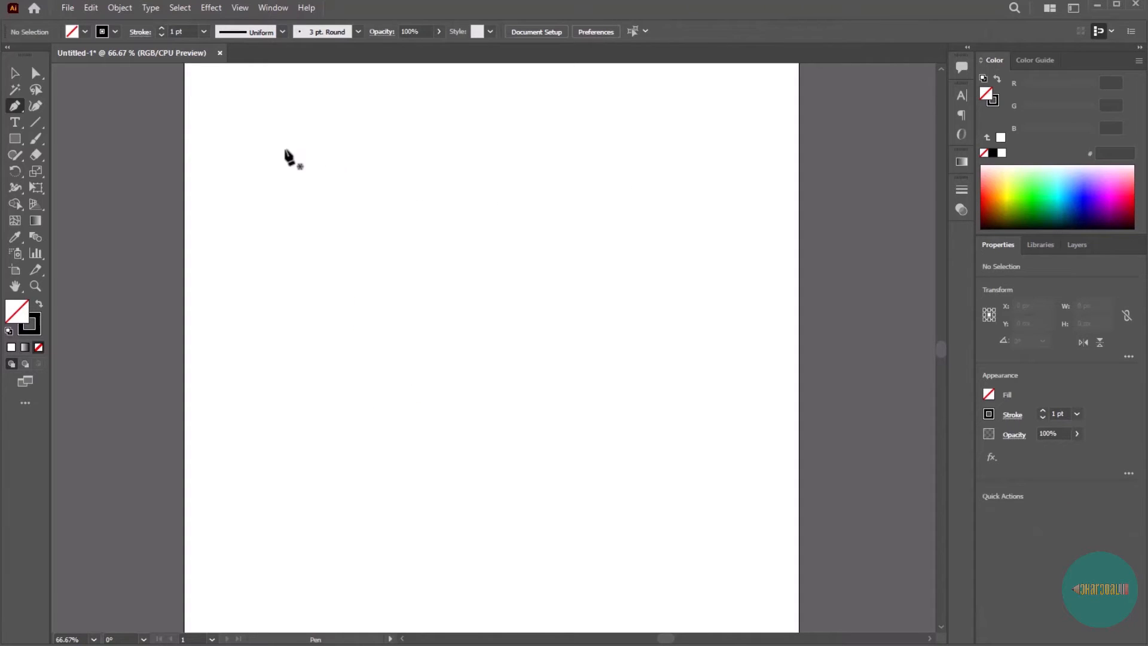
Draw a closed leaf shape about 310 px tall with the Pen tool, removing the lower anchor's outgoing handle before curving the return segment, and deselect it
{"action": "left_click", "coordinate": [348, 189]}
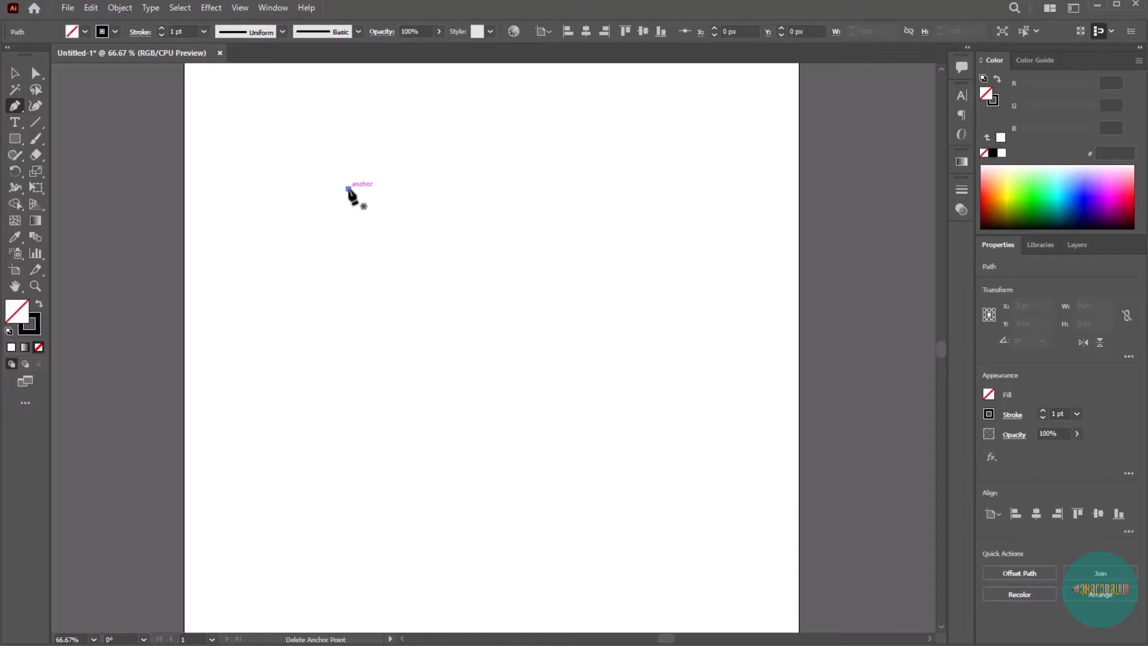
{"action": "left_click", "coordinate": [346, 365]}
{"action": "left_click_drag", "start_coordinate": [346, 365], "coordinate": [421, 476]}
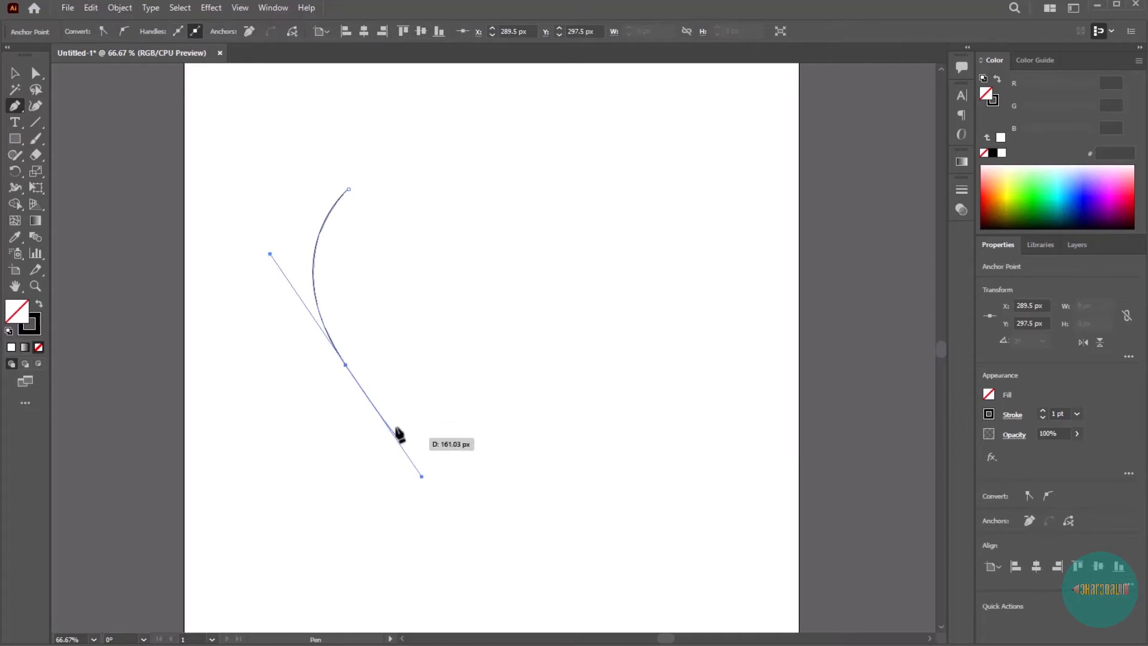
{"action": "left_click", "coordinate": [347, 366]}
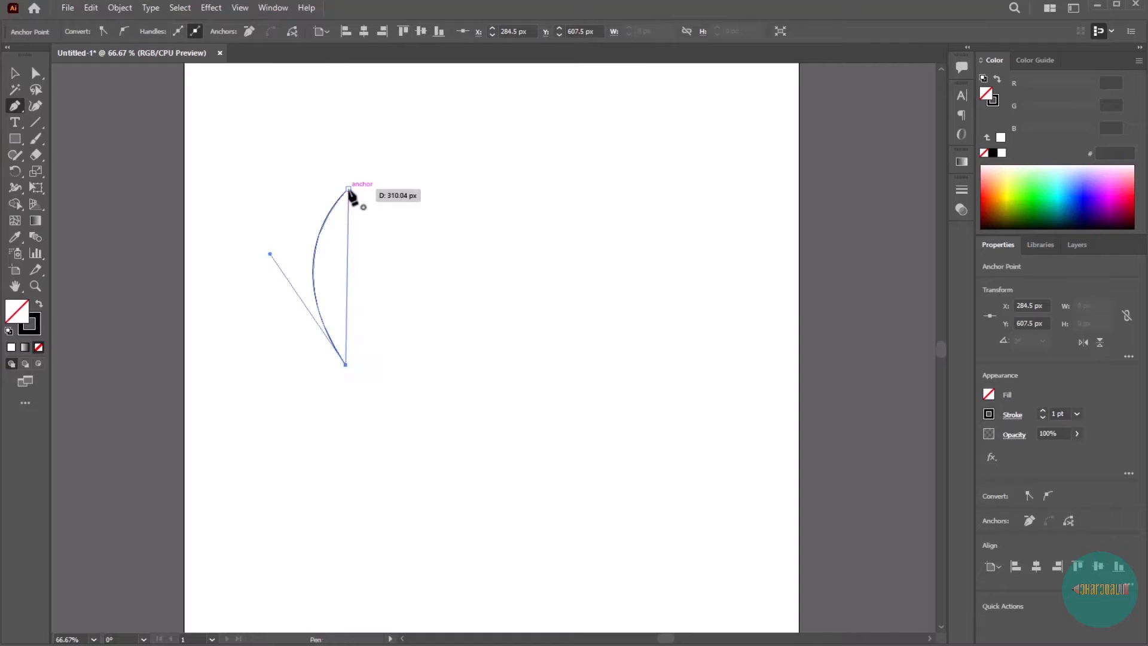
{"action": "left_click_drag", "start_coordinate": [348, 190], "coordinate": [280, 108]}
{"action": "left_click", "coordinate": [13, 74]}
{"action": "left_click", "coordinate": [417, 263]}
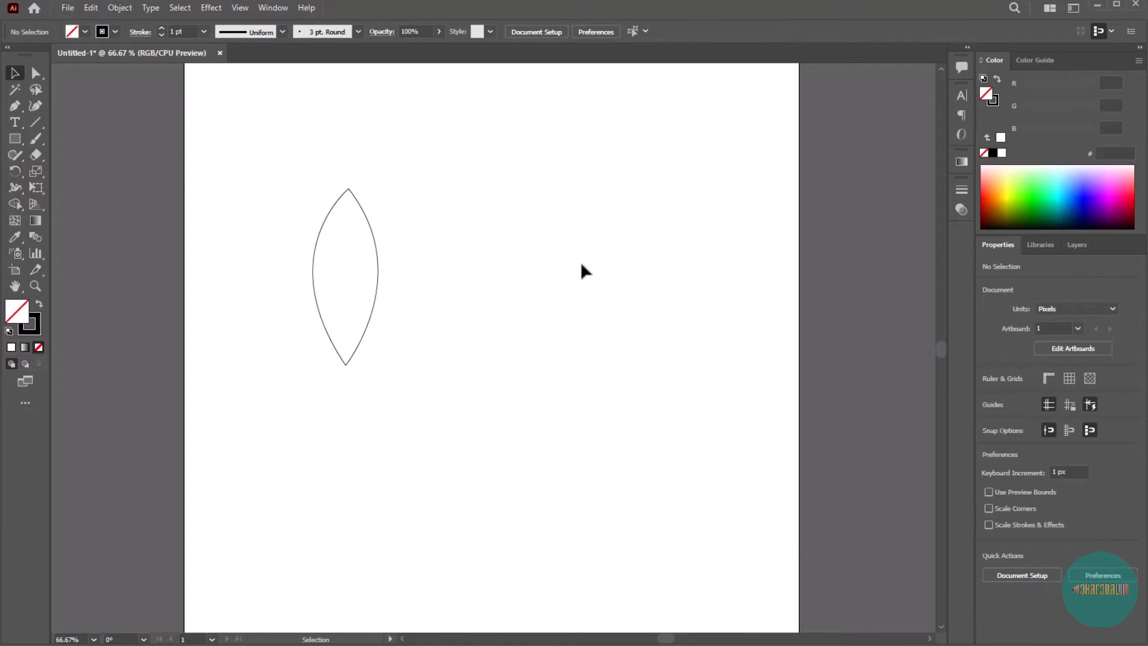
Draw a closed swoosh shape about 315 px wide beside the leaf with the Pen tool, removing the second anchor's outgoing handle before curving back, and deselect it
{"action": "key", "text": "p"}
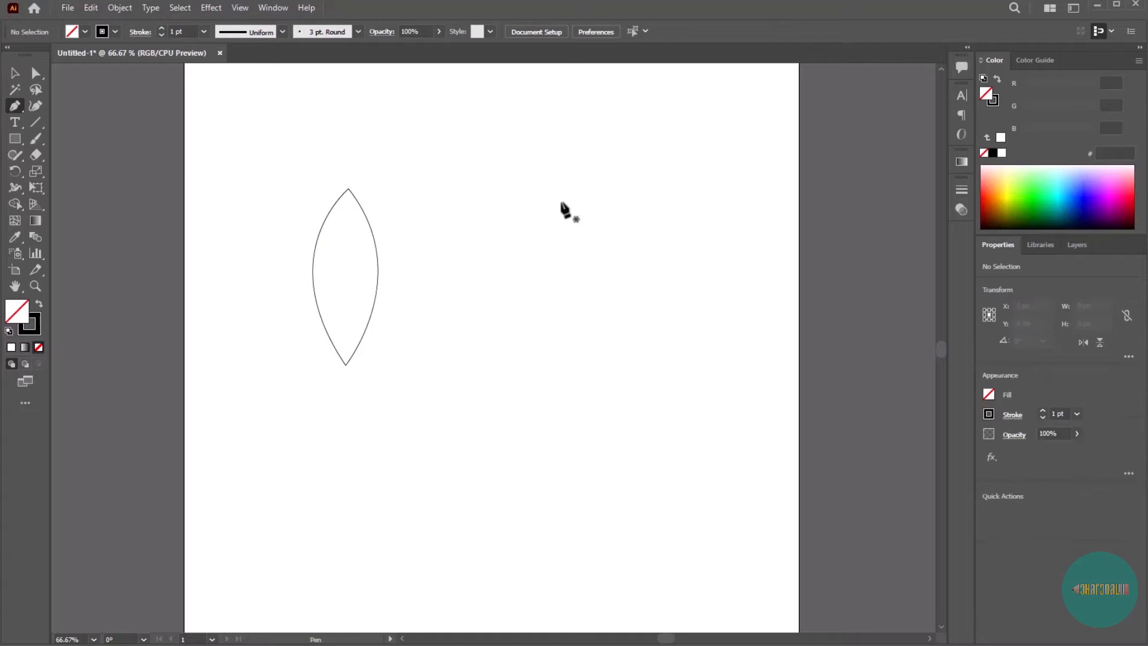
{"action": "left_click", "coordinate": [471, 262]}
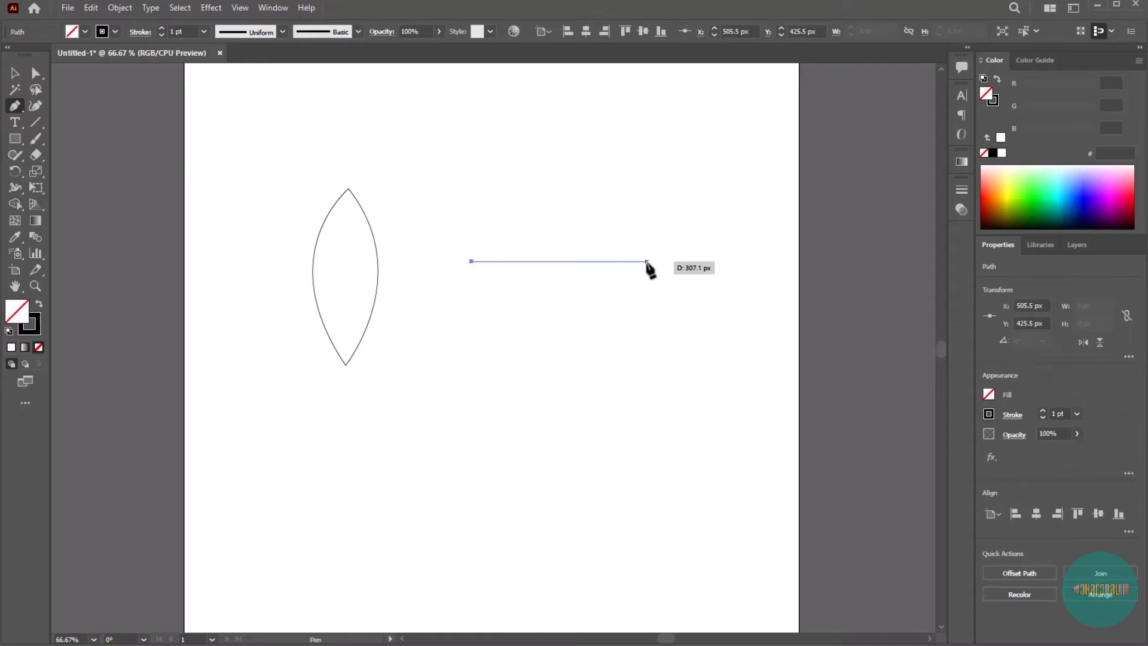
{"action": "left_click_drag", "start_coordinate": [647, 261], "coordinate": [828, 194]}
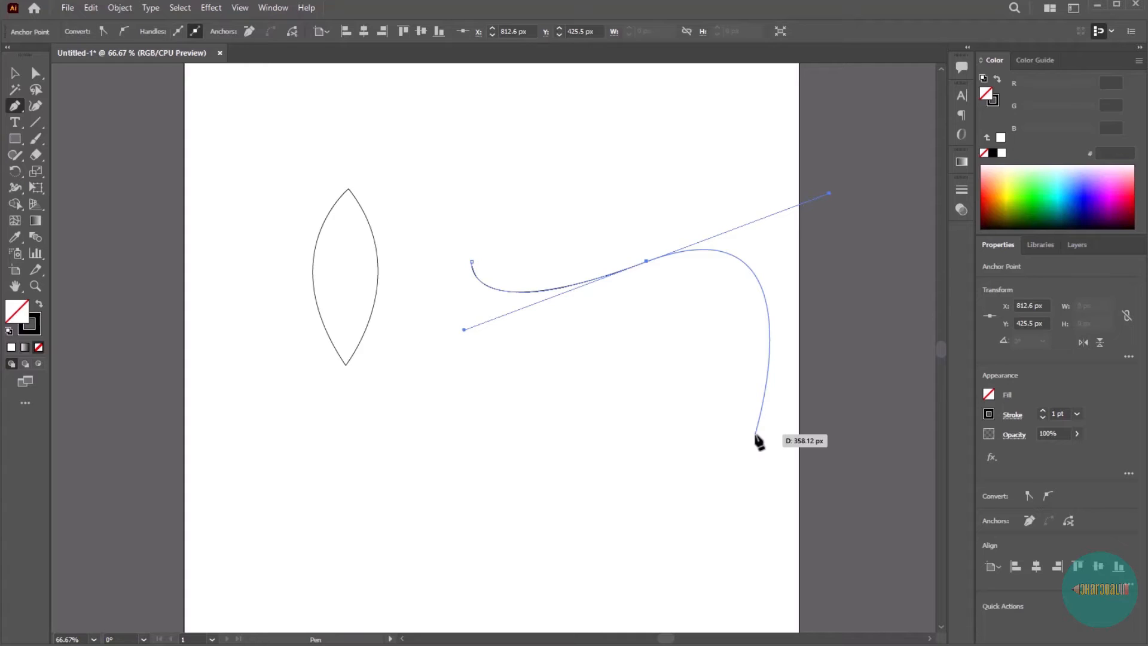
{"action": "left_click", "coordinate": [647, 262]}
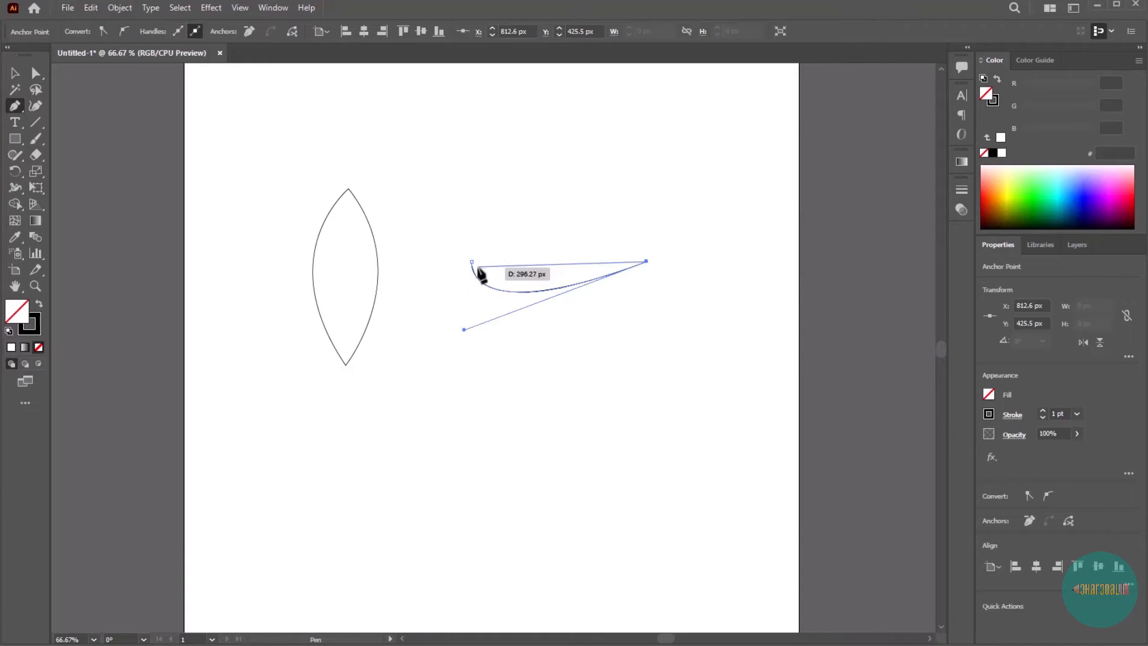
{"action": "left_click_drag", "start_coordinate": [471, 261], "coordinate": [509, 162]}
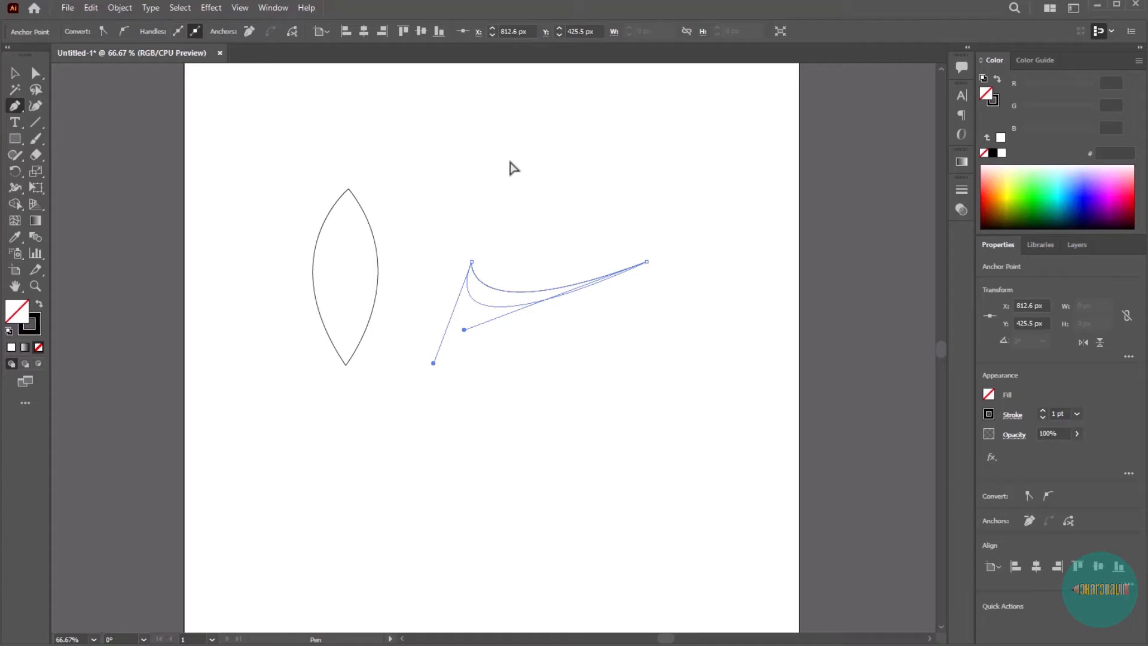
{"action": "left_click_drag", "start_coordinate": [509, 162], "coordinate": [510, 167]}
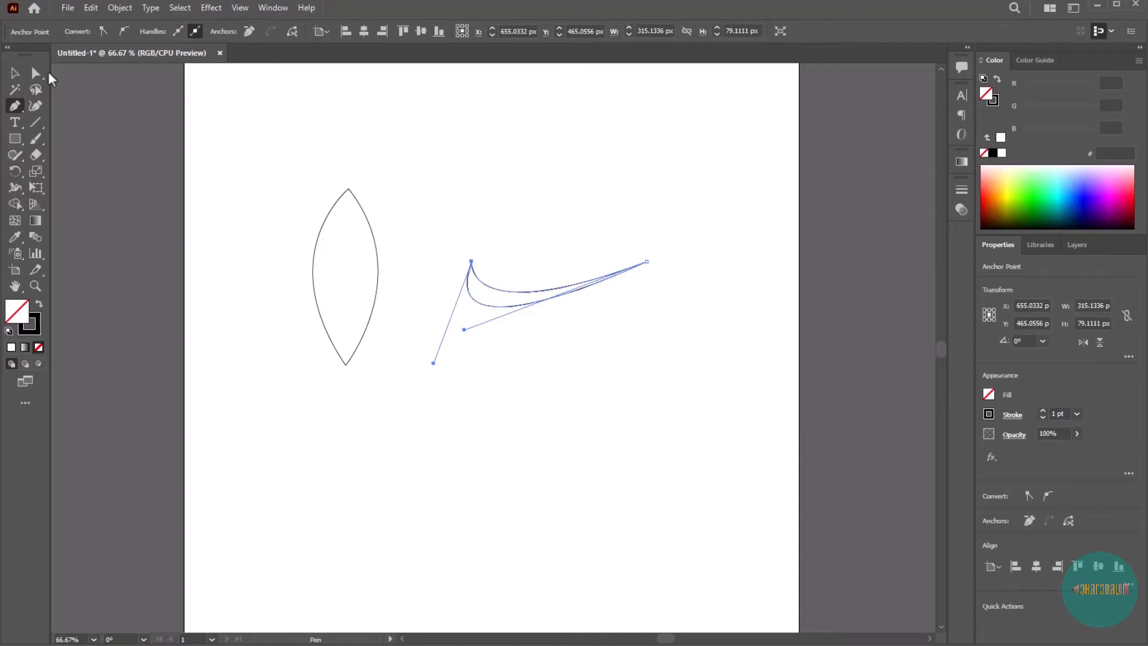
{"action": "left_click", "coordinate": [15, 72]}
{"action": "left_click", "coordinate": [507, 408]}
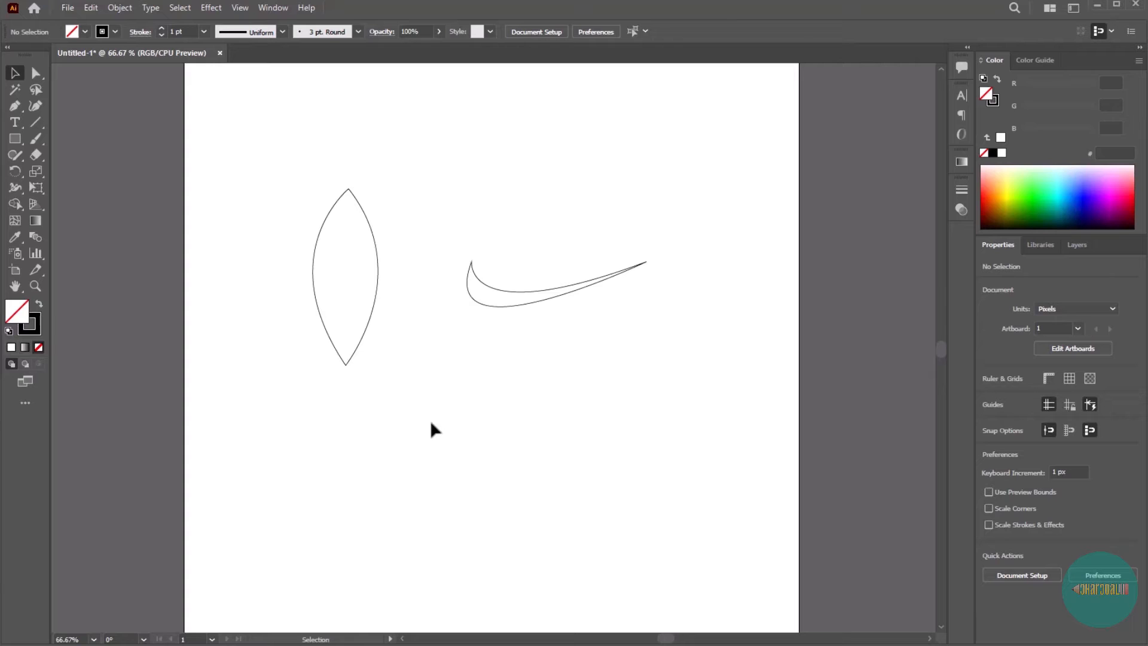
Clear the leaf and swoosh from the artboard, and move the bird photo onto the artboard so it covers it
{"action": "scroll", "coordinate": [430, 422], "scroll_direction": "down", "scroll_amount": 1}
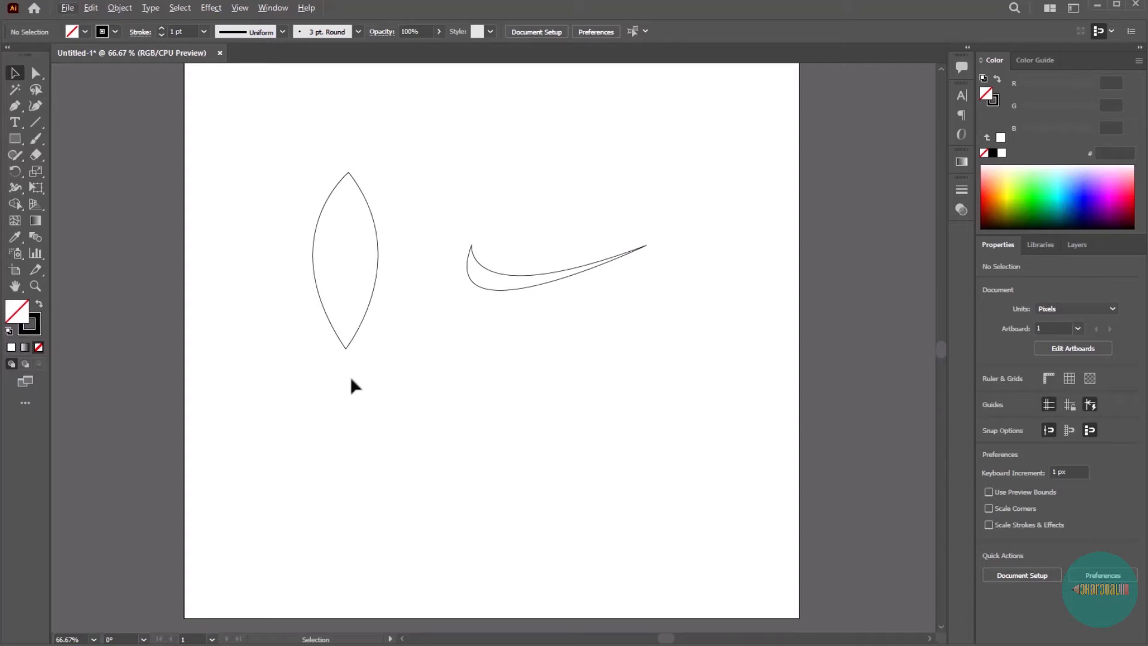
{"action": "left_click_drag", "start_coordinate": [282, 133], "coordinate": [626, 445]}
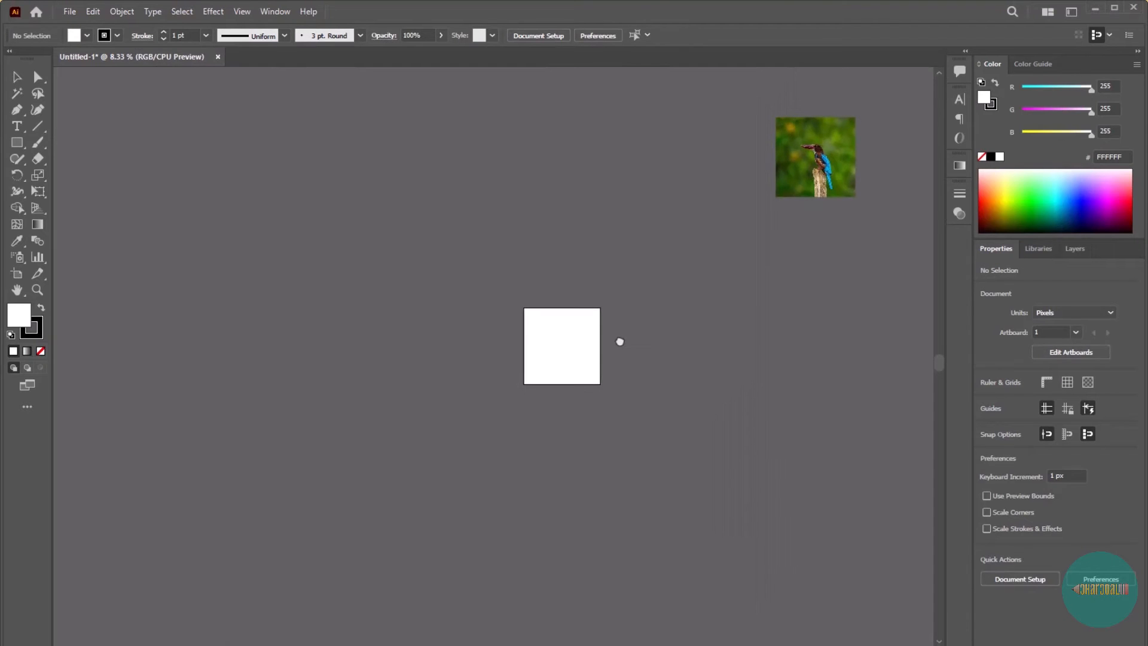
{"action": "scroll", "coordinate": [619, 341], "scroll_direction": "up", "scroll_amount": 1}
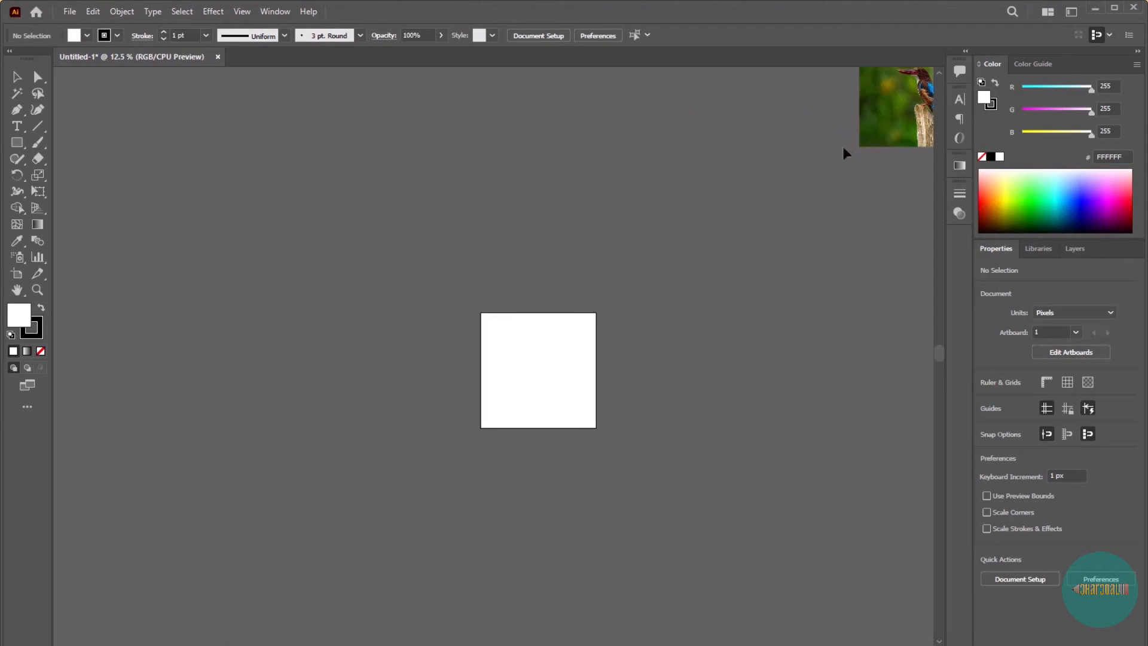
{"action": "left_click_drag", "start_coordinate": [891, 128], "coordinate": [518, 399]}
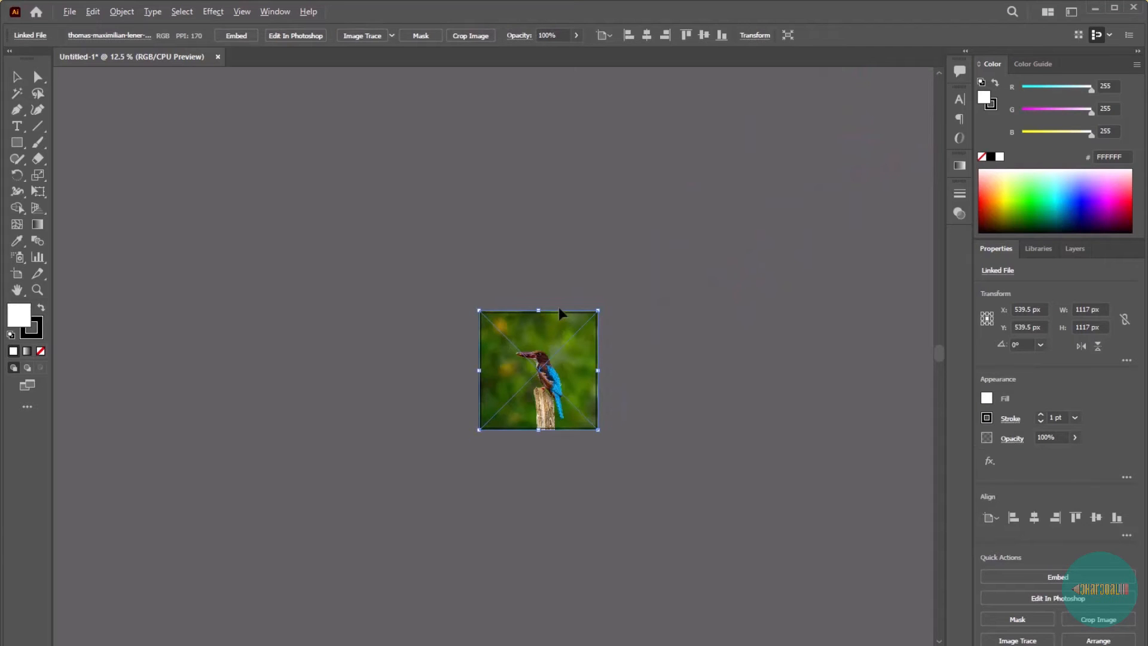
Start a Pen tool path at the tip of the bird's upper beak and curve the first segment along the beak's top edge
{"action": "scroll", "coordinate": [558, 307], "scroll_direction": "up", "scroll_amount": 5}
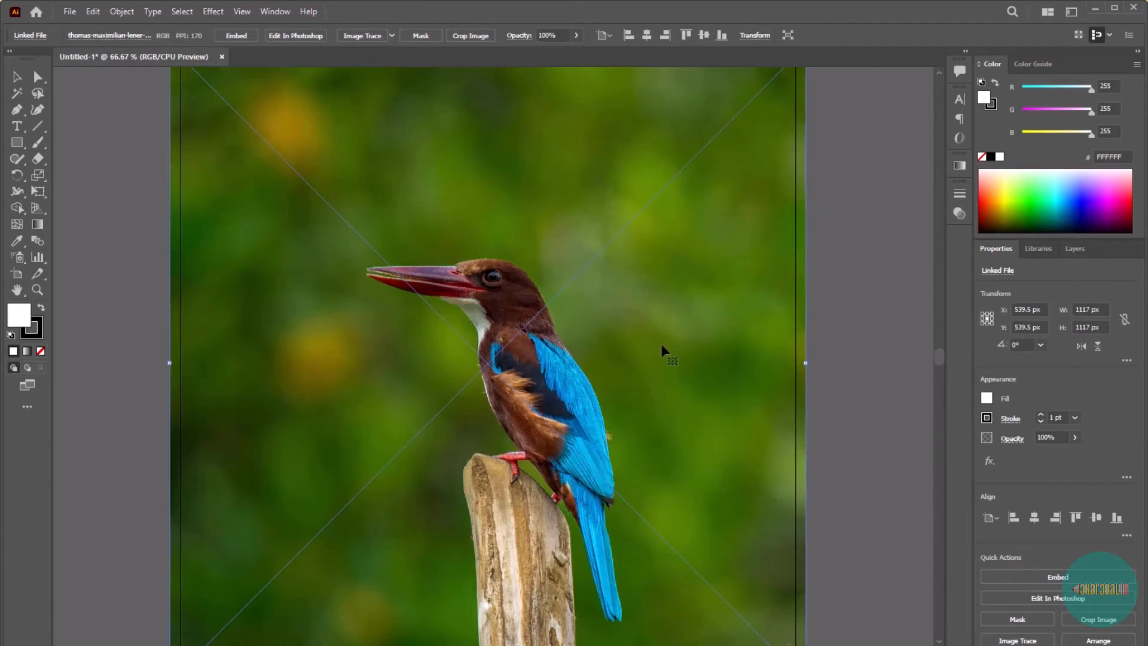
{"action": "scroll", "coordinate": [353, 268], "scroll_direction": "up", "scroll_amount": 1}
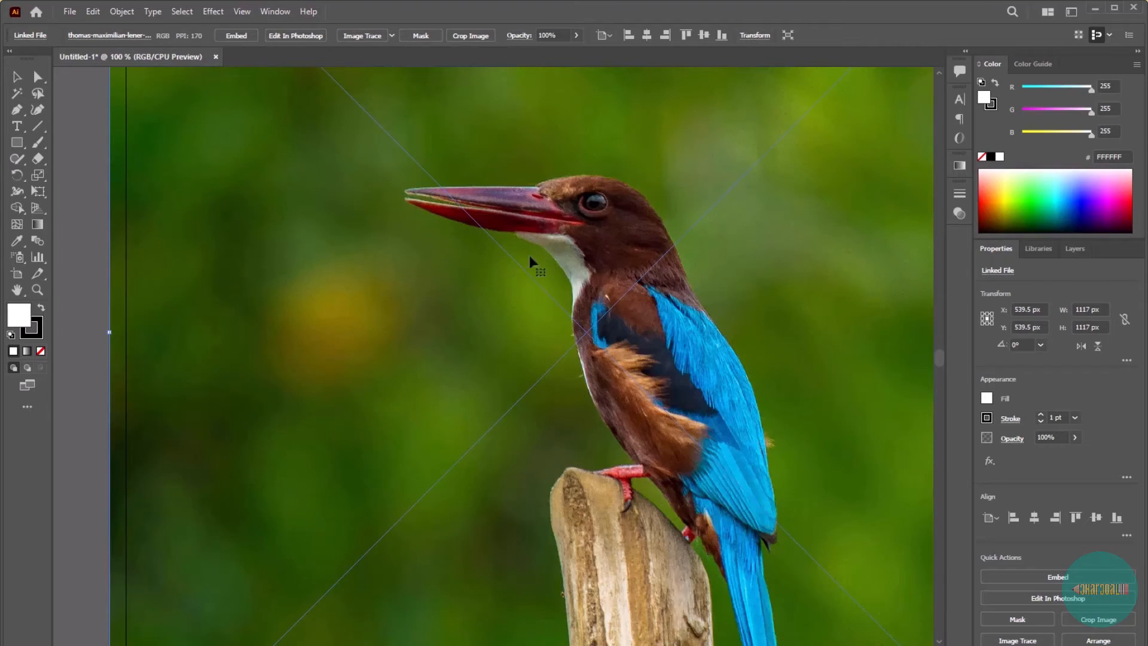
{"action": "scroll", "coordinate": [534, 250], "scroll_direction": "down", "scroll_amount": 1}
{"action": "key", "text": "p"}
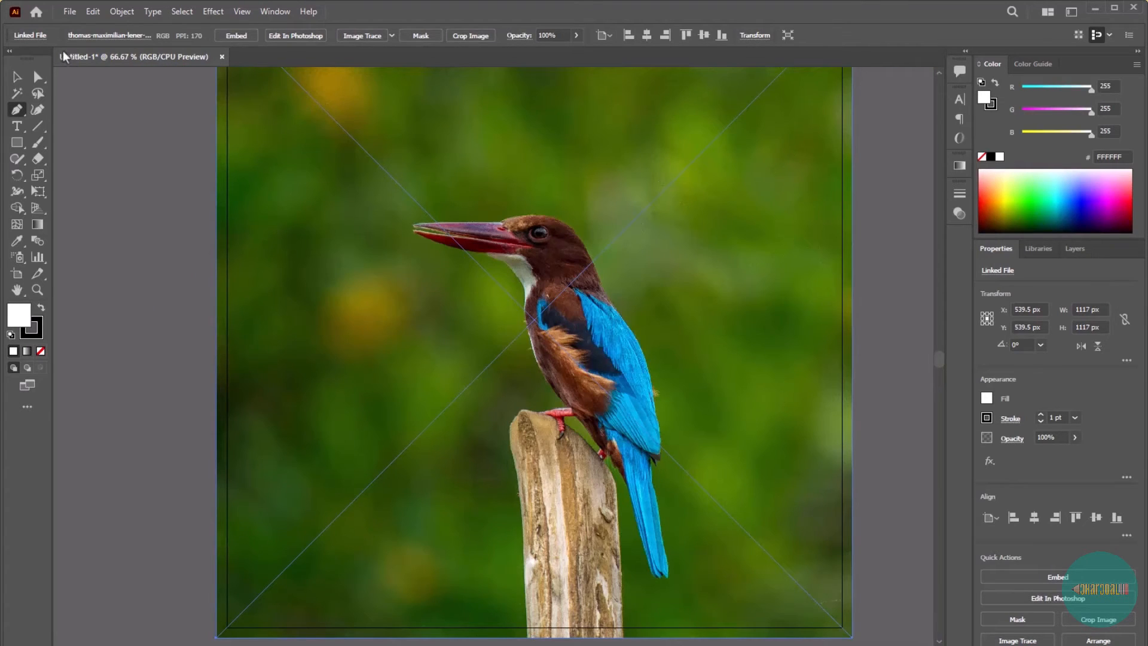
{"action": "scroll", "coordinate": [652, 215], "scroll_direction": "up", "scroll_amount": 1}
{"action": "scroll", "coordinate": [589, 307], "scroll_direction": "up", "scroll_amount": 2}
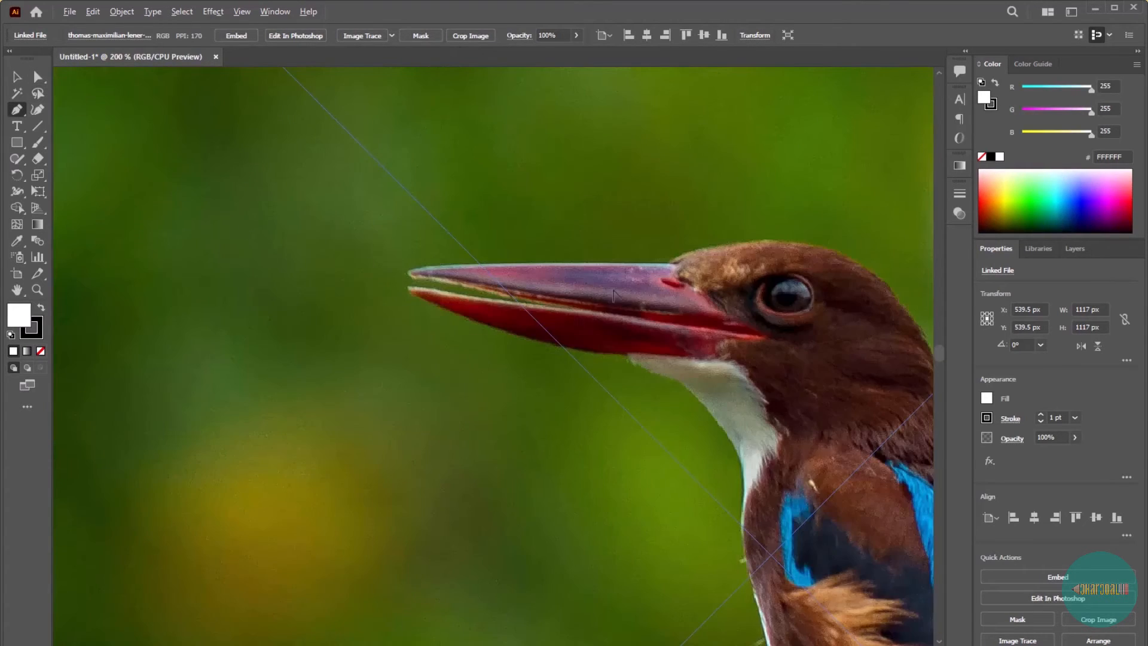
{"action": "scroll", "coordinate": [387, 270], "scroll_direction": "up", "scroll_amount": 1}
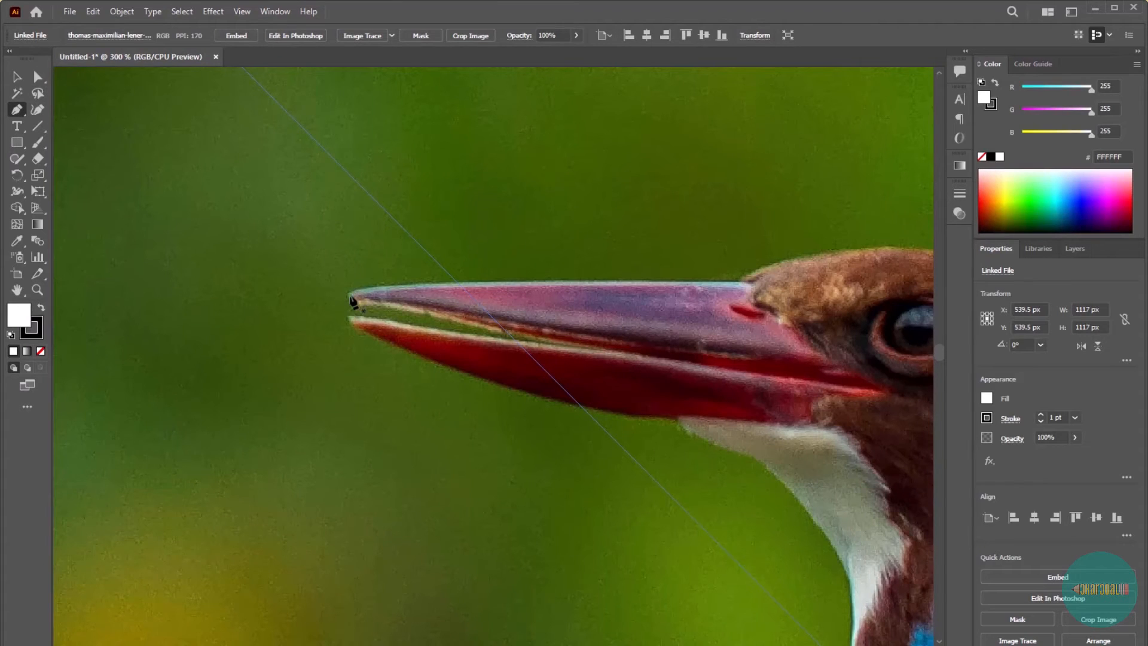
{"action": "left_click", "coordinate": [349, 294]}
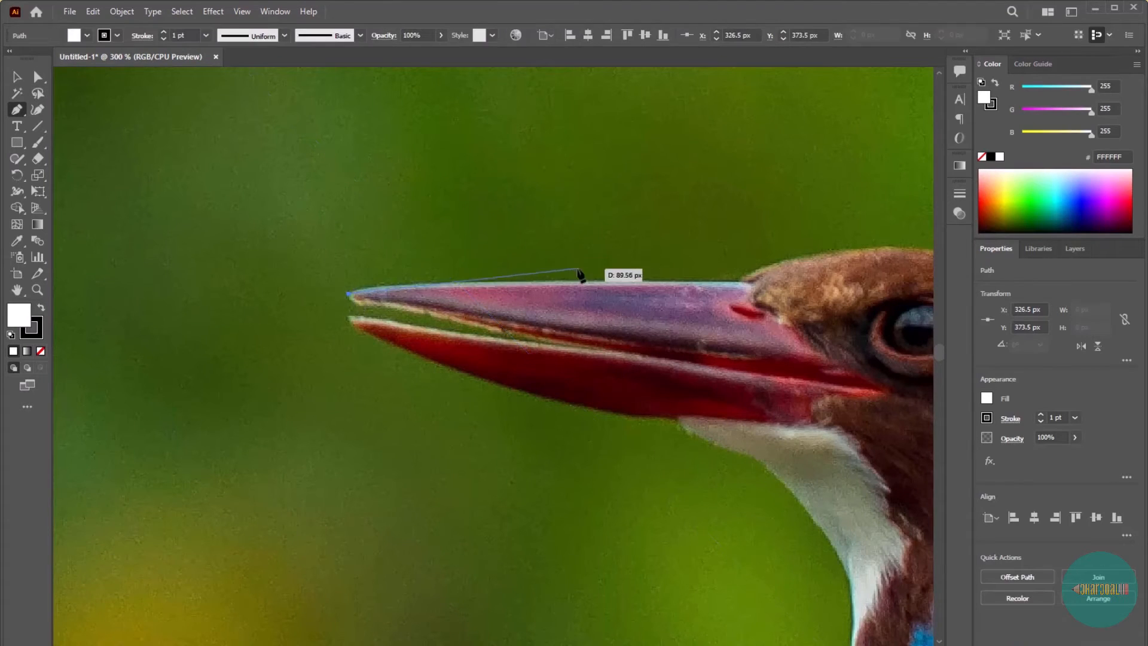
{"action": "left_click_drag", "start_coordinate": [592, 289], "coordinate": [445, 263]}
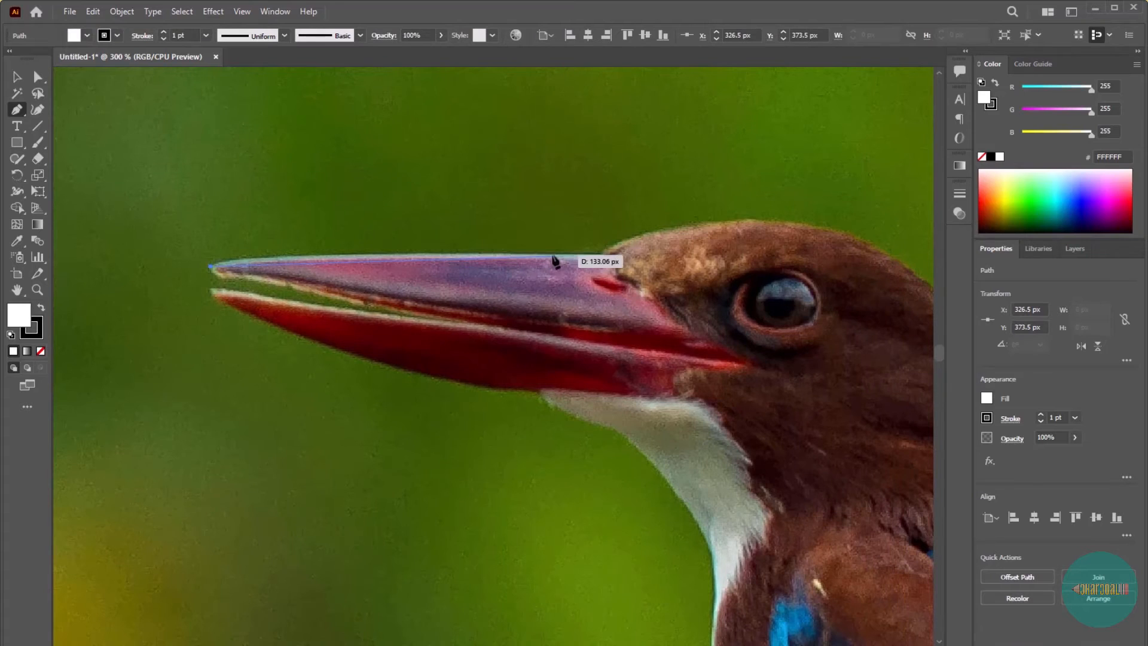
{"action": "scroll", "coordinate": [190, 248], "scroll_direction": "up", "scroll_amount": 5}
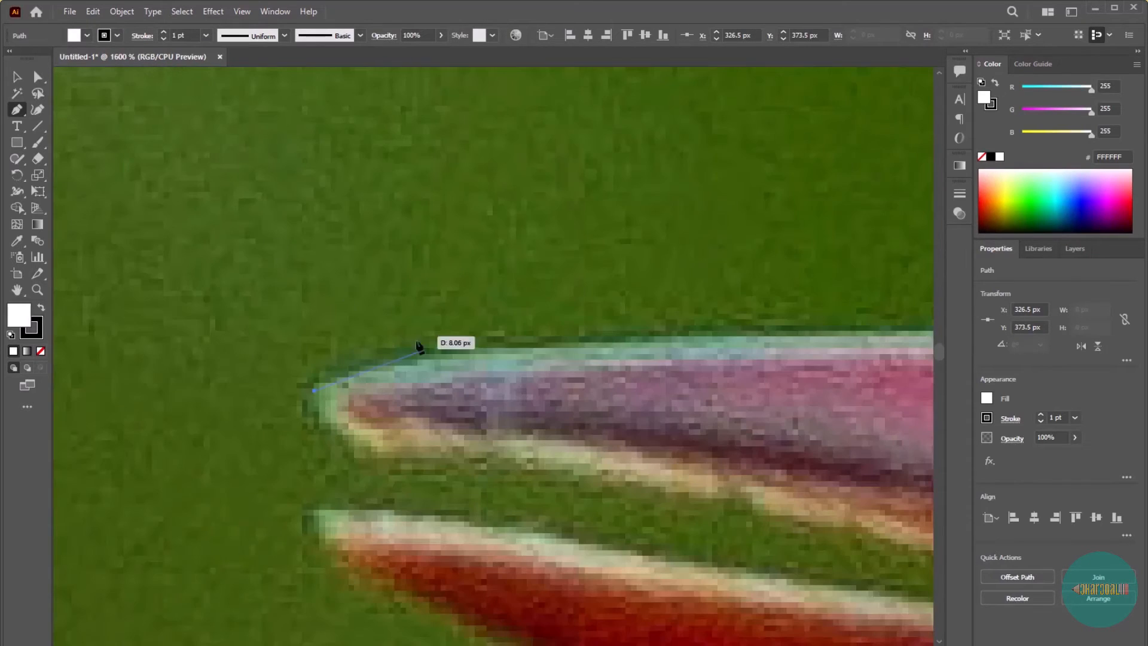
{"action": "left_click_drag", "start_coordinate": [711, 337], "coordinate": [866, 325]}
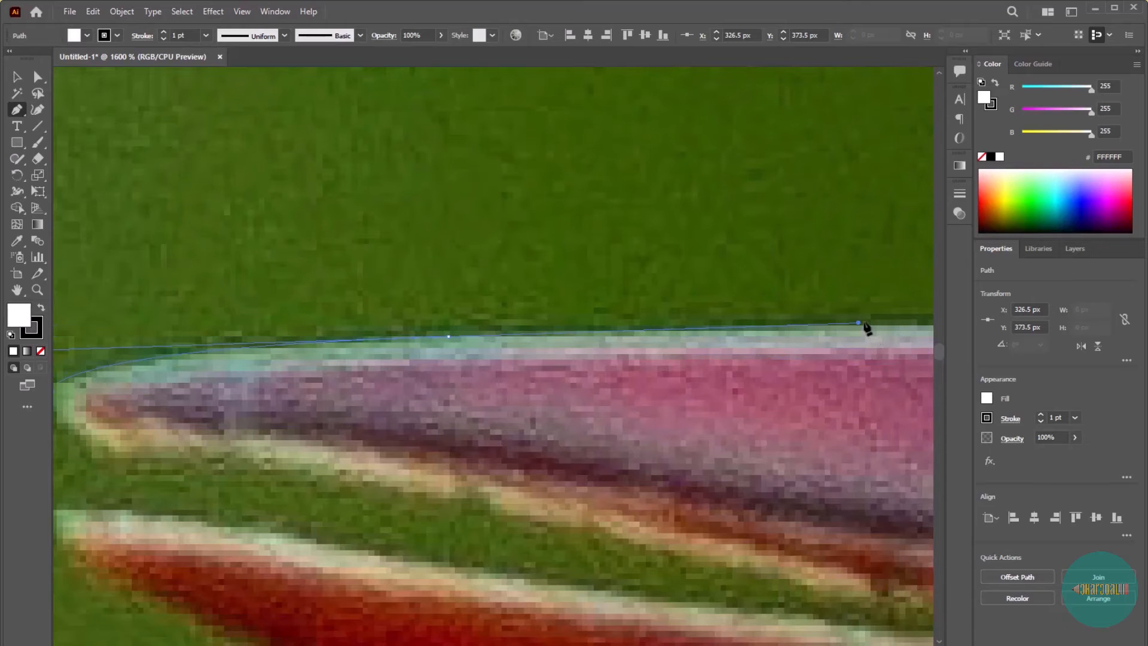
Set the beak path's fill to none and remove the outgoing handle of its last anchor
{"action": "scroll", "coordinate": [809, 335], "scroll_direction": "down", "scroll_amount": 3}
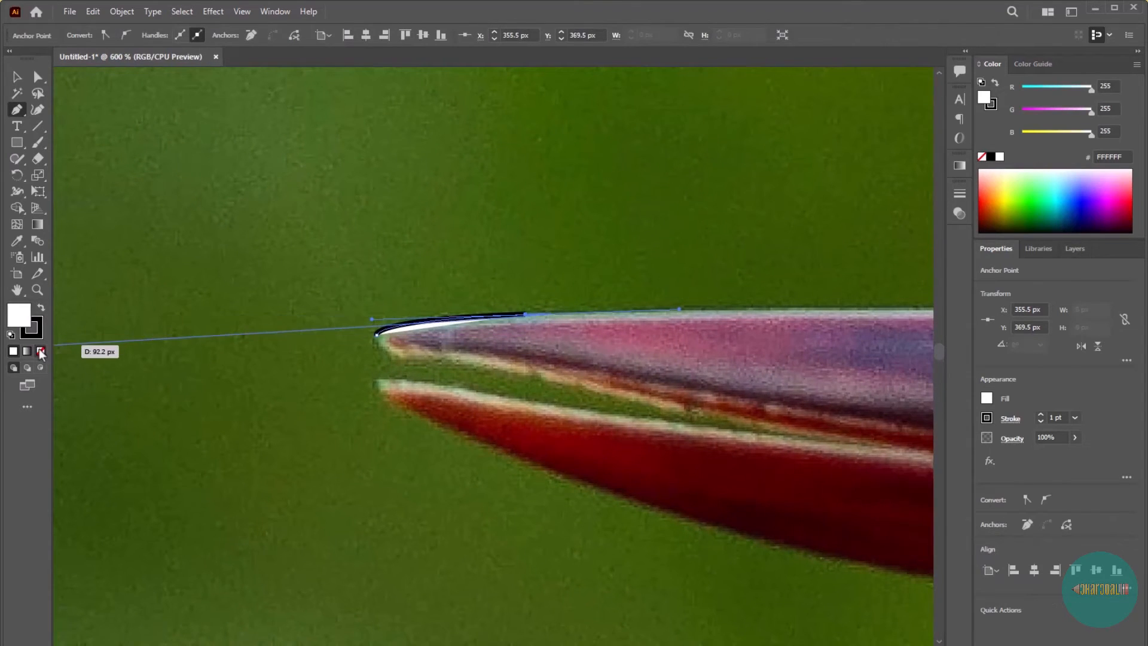
{"action": "left_click", "coordinate": [40, 351]}
{"action": "scroll", "coordinate": [735, 312], "scroll_direction": "up", "scroll_amount": 3}
{"action": "left_click_drag", "start_coordinate": [735, 312], "coordinate": [399, 292]}
{"action": "scroll", "coordinate": [556, 322], "scroll_direction": "down", "scroll_amount": 4}
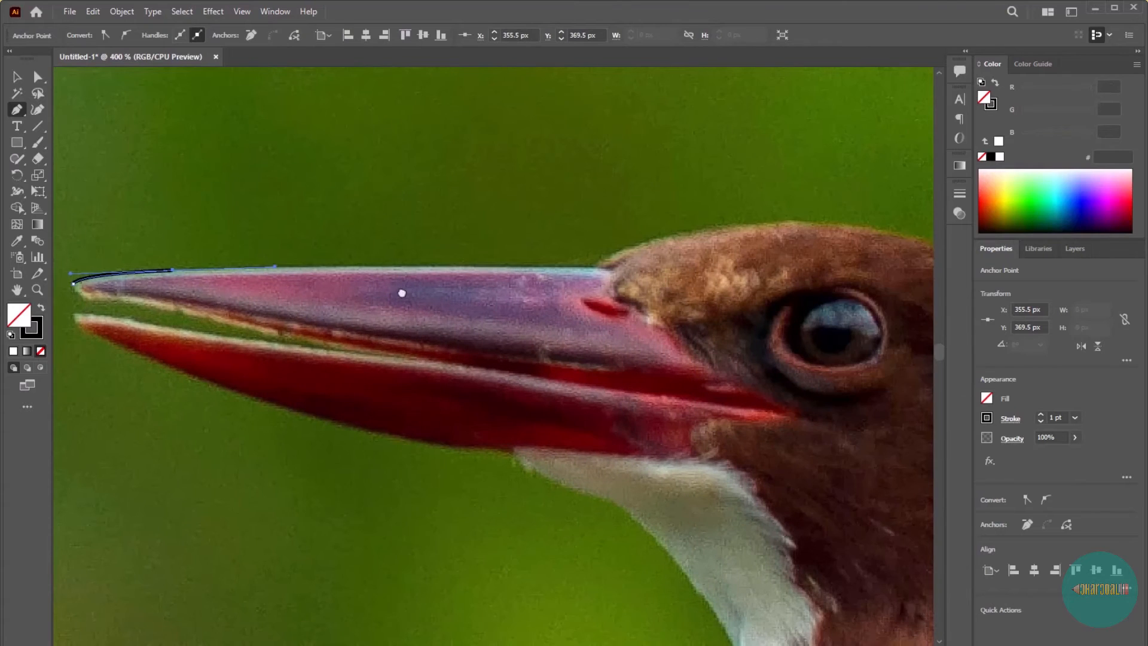
{"action": "left_click", "coordinate": [171, 270]}
Extend the path with a straight segment about 123 px long along the beak's top edge to where it meets the forehead
{"action": "scroll", "coordinate": [655, 259], "scroll_direction": "up", "scroll_amount": 2}
{"action": "scroll", "coordinate": [655, 260], "scroll_direction": "down", "scroll_amount": 1}
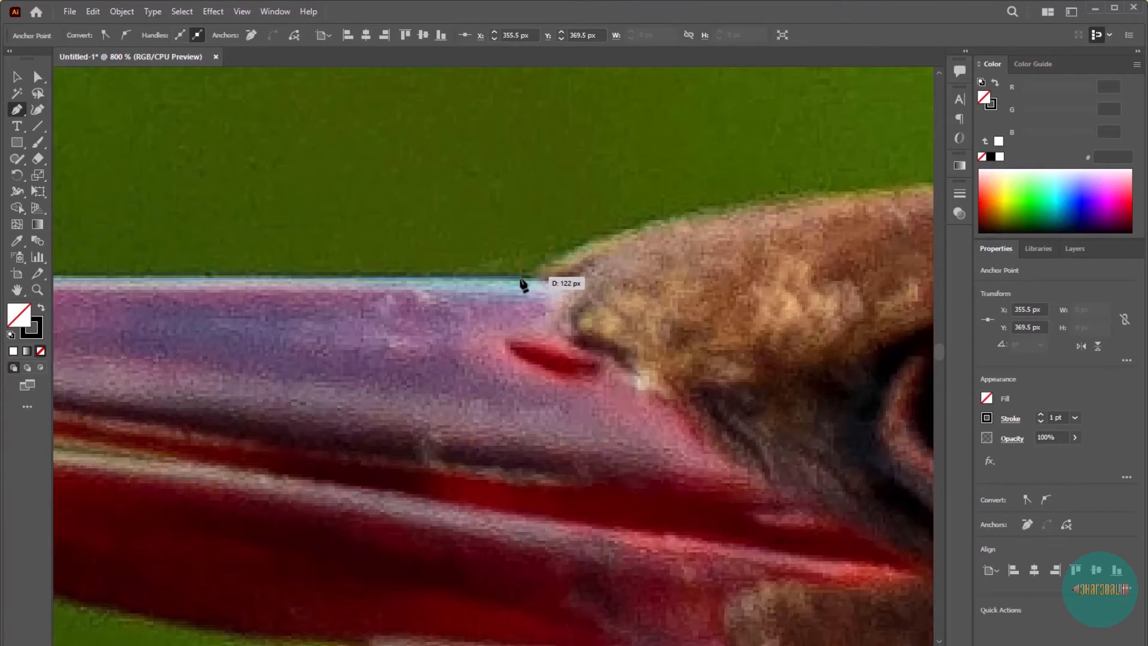
{"action": "left_click", "coordinate": [528, 277]}
{"action": "scroll", "coordinate": [856, 271], "scroll_direction": "up", "scroll_amount": 1}
{"action": "left_click_drag", "start_coordinate": [856, 271], "coordinate": [622, 307]}
{"action": "scroll", "coordinate": [540, 273], "scroll_direction": "down", "scroll_amount": 1}
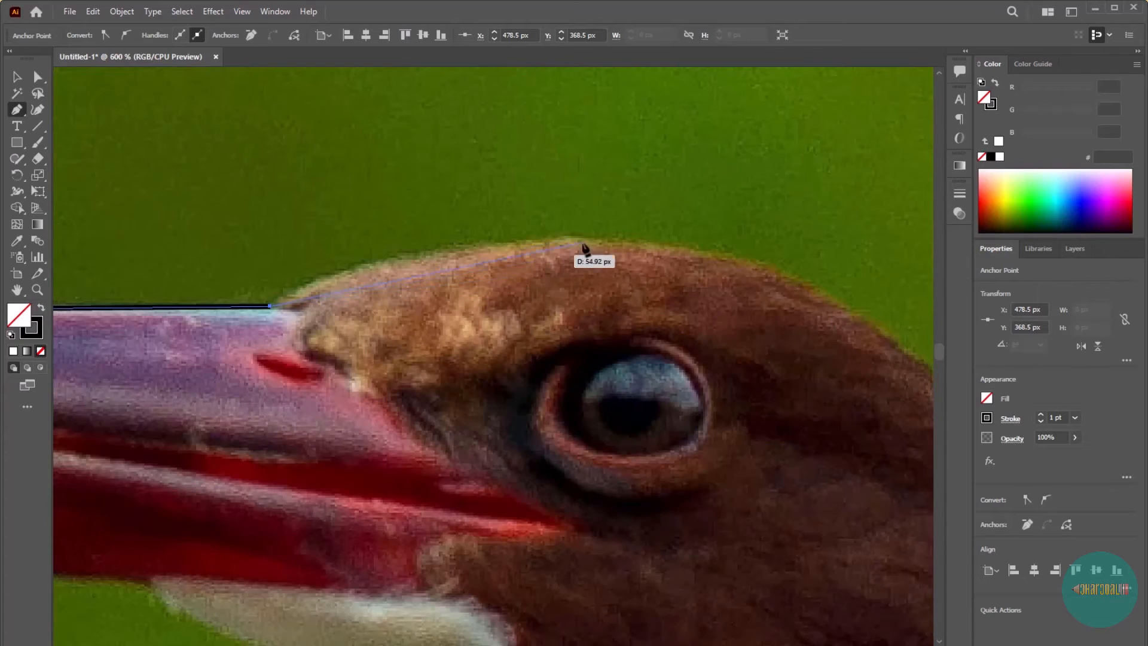